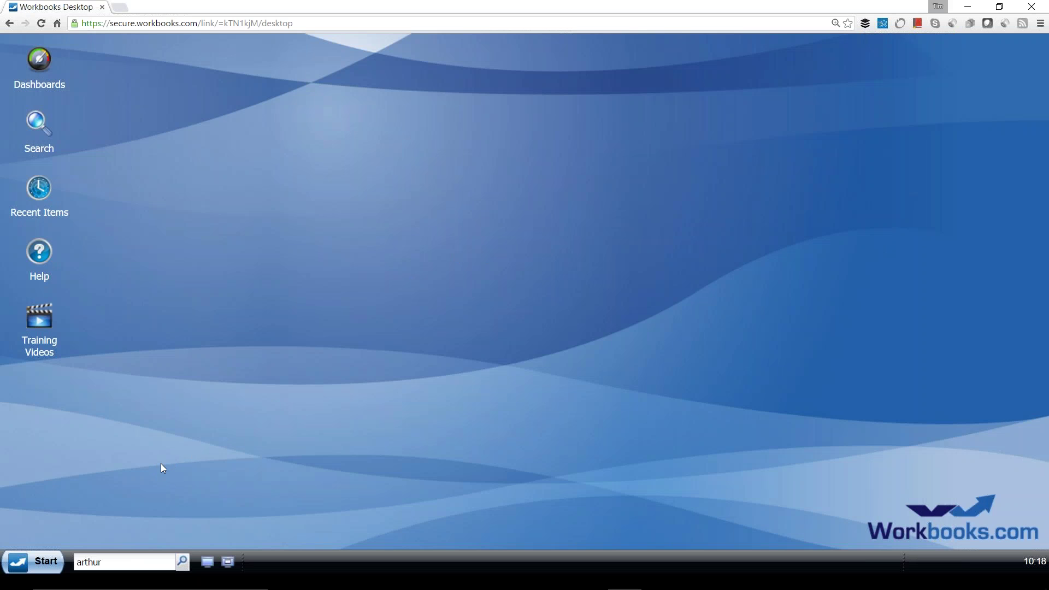
Step: Open the People records and display the All People view
double_click(96, 563)
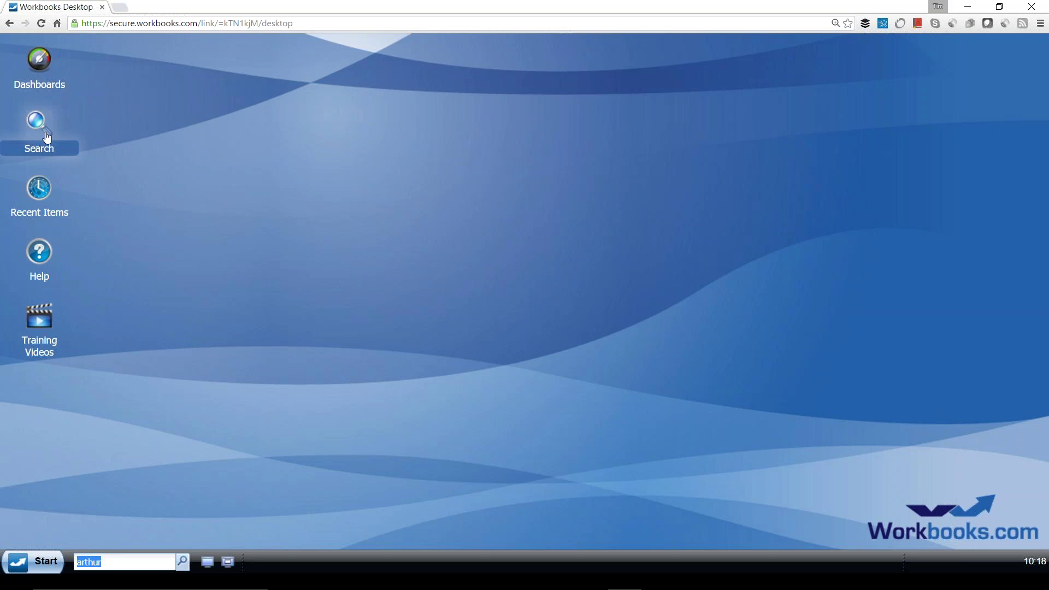
left_click(46, 564)
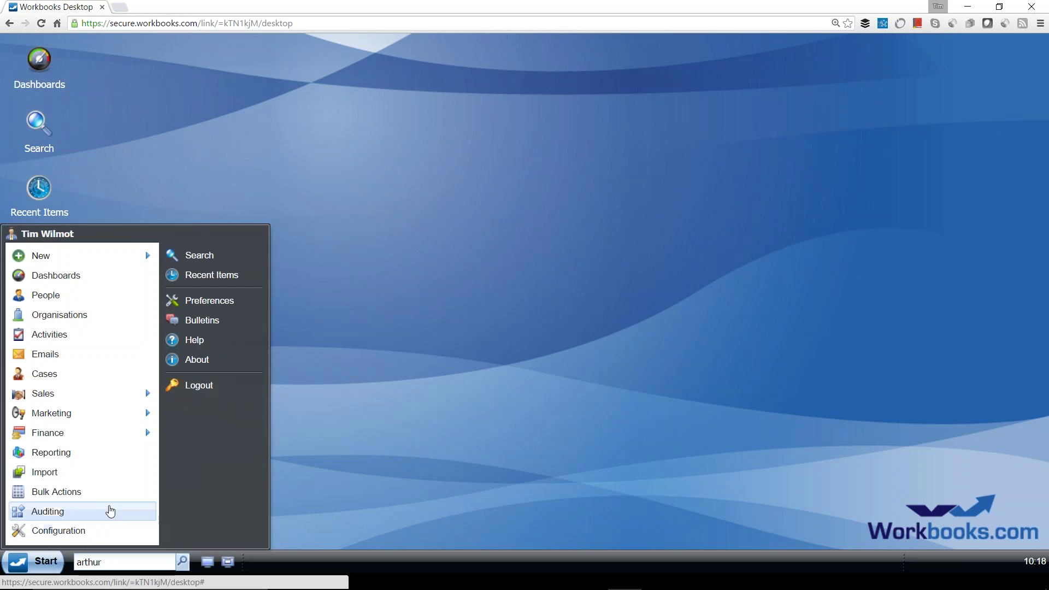
mouse_move(111, 398)
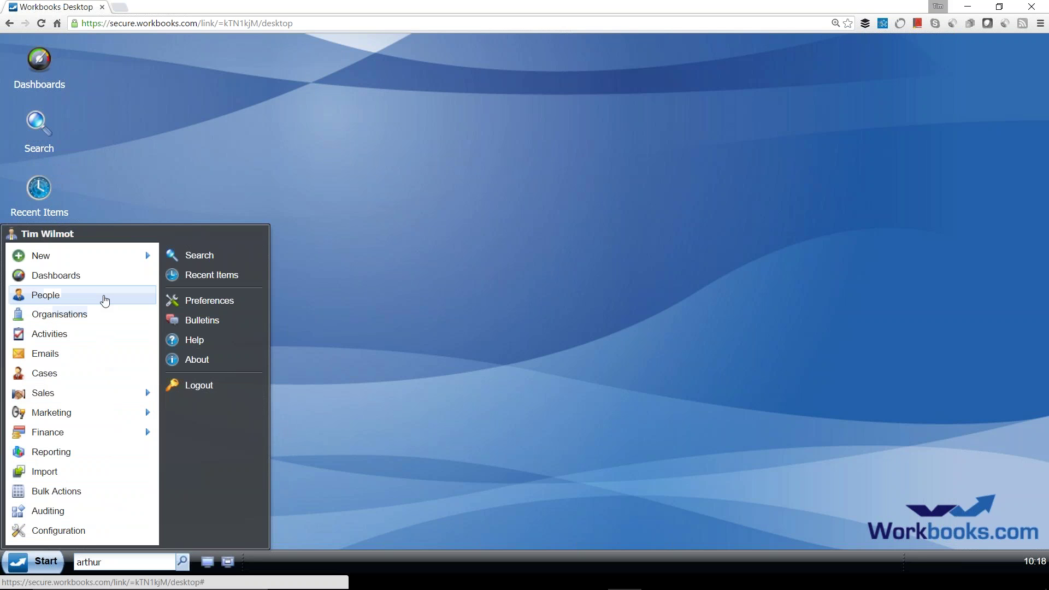
mouse_move(102, 268)
left_click(77, 302)
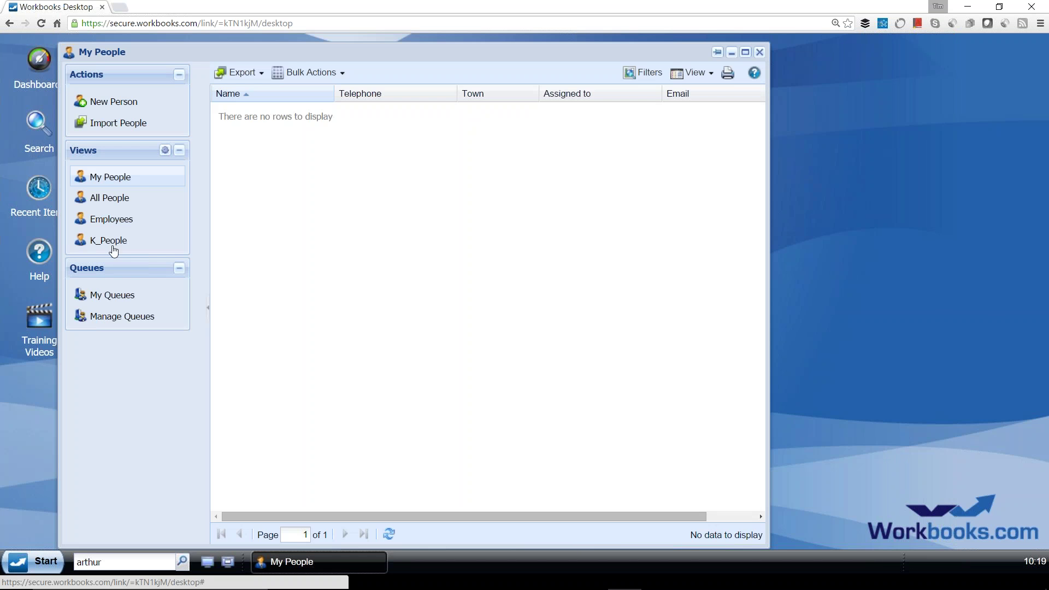
left_click(109, 198)
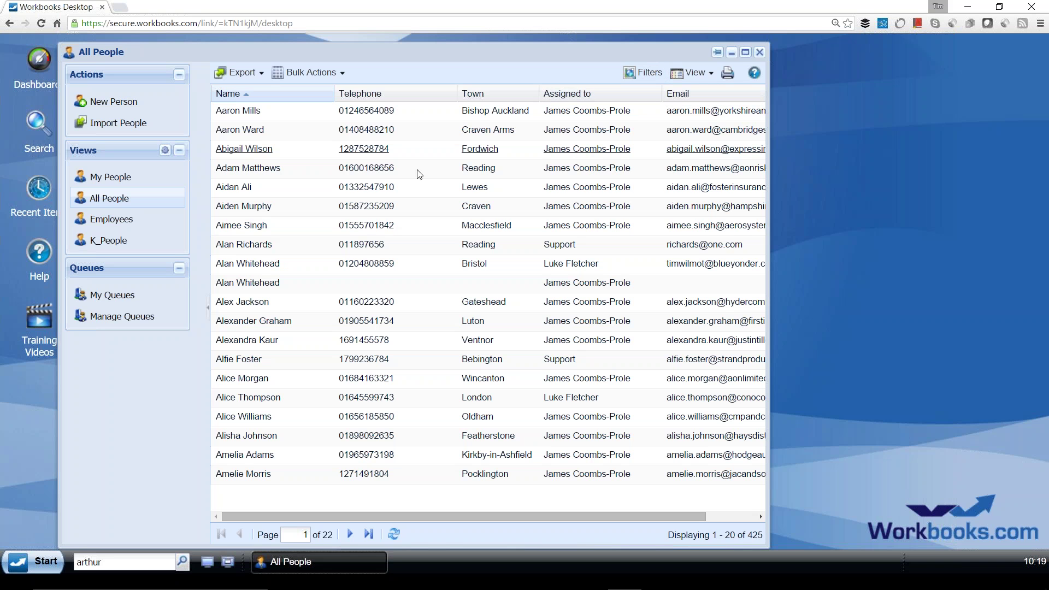
Step: Open the record of the contact based in Bristol and examine the main contact details
left_click(260, 265)
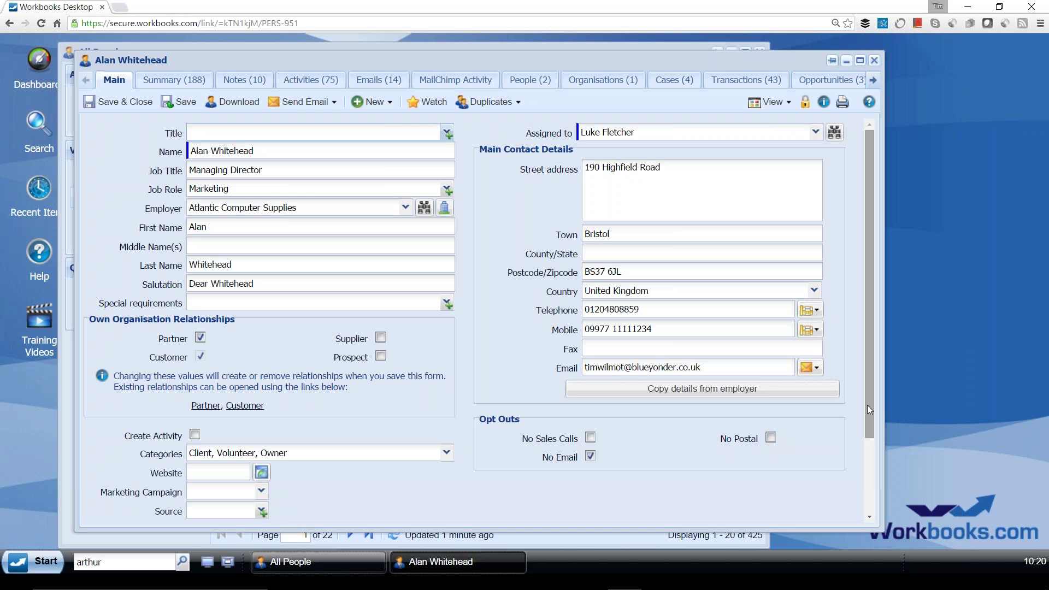
scroll(867, 405, "down", 1)
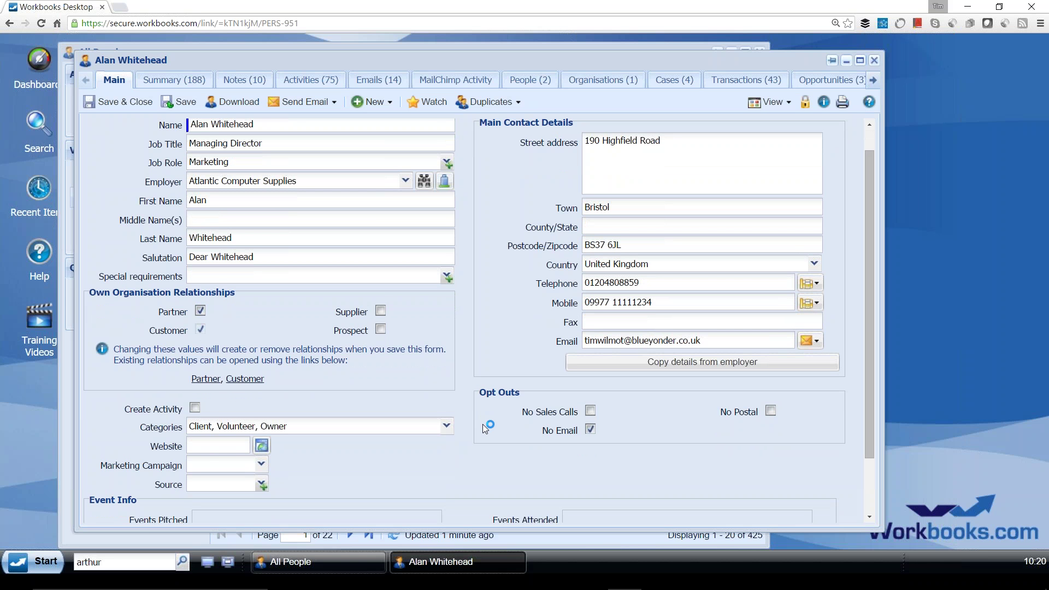
scroll(868, 283, "up", 1)
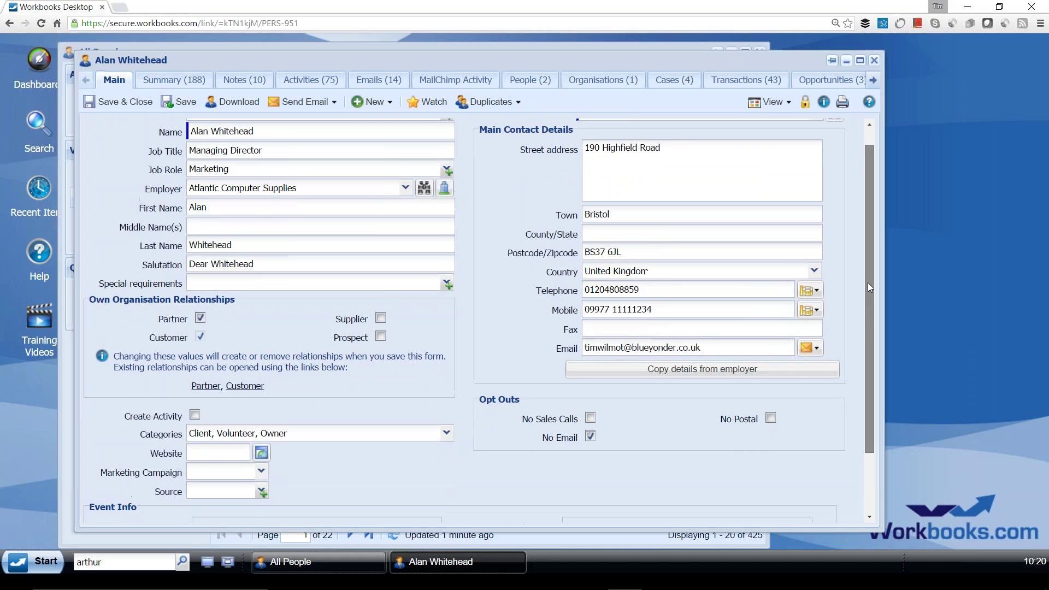
scroll(867, 283, "up", 1)
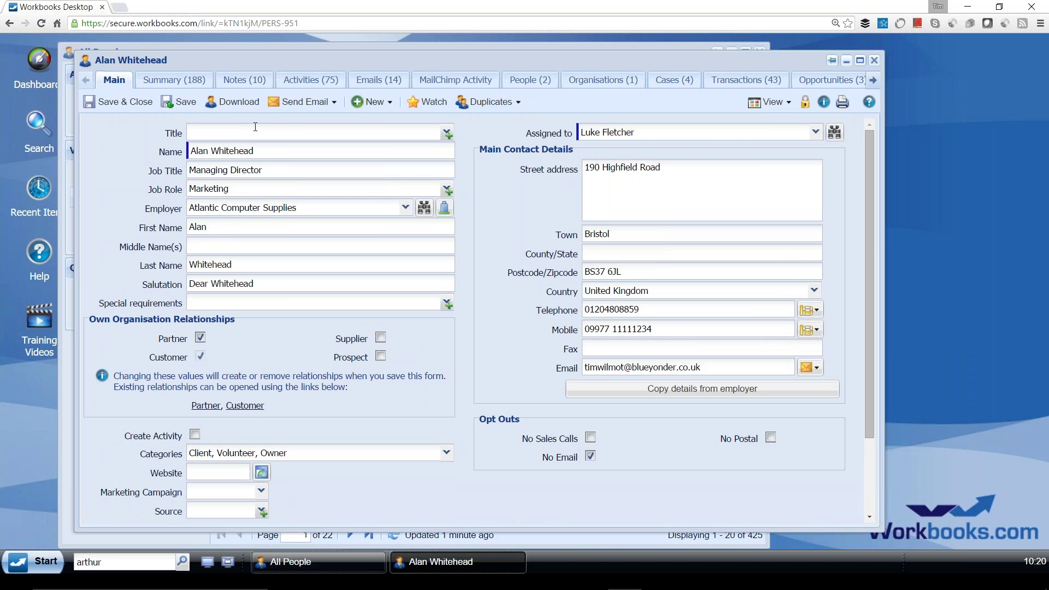
Step: Review the contact's notes and activities, widening the Due Date column so the full dates fit
left_click(246, 81)
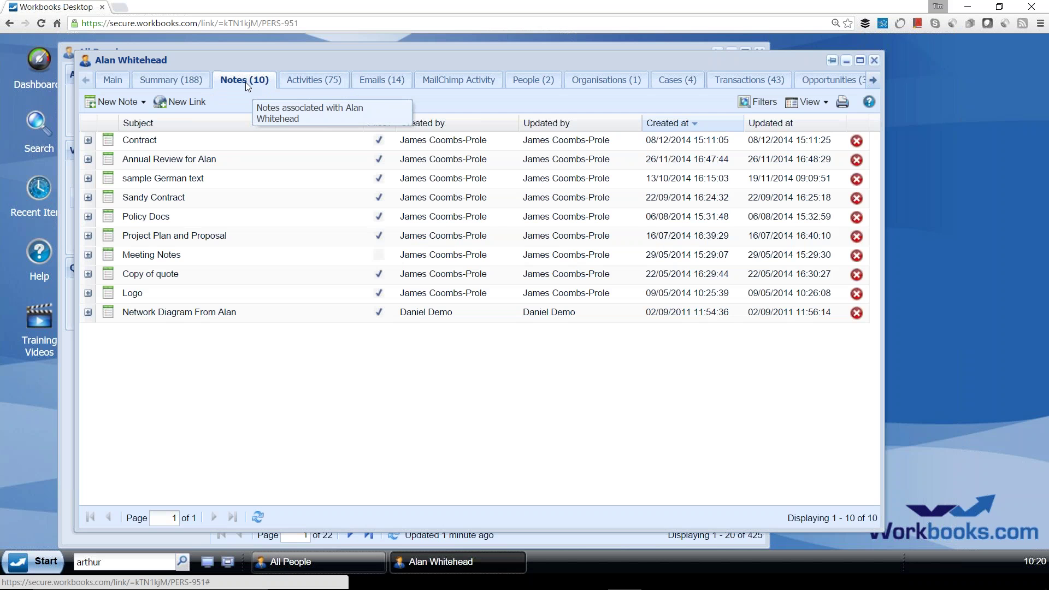
left_click(305, 81)
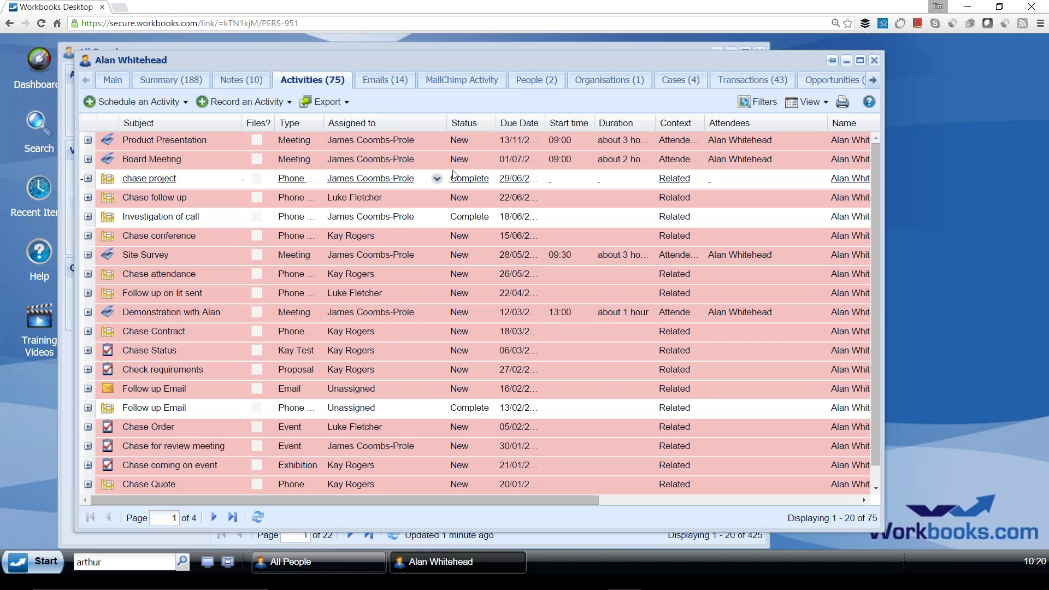
left_click_drag(545, 123, 554, 123)
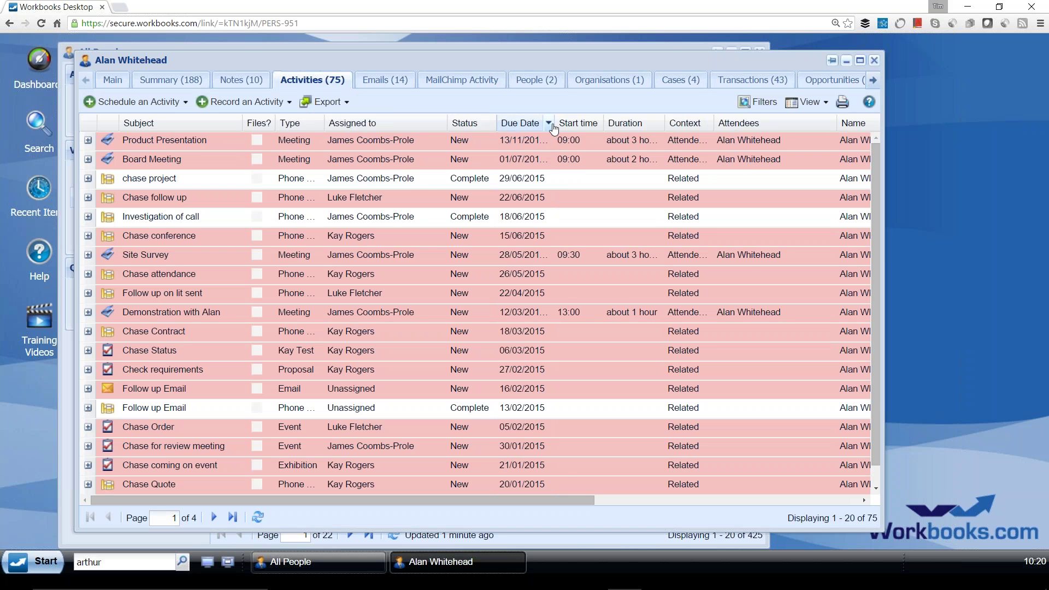
left_click_drag(554, 123, 565, 123)
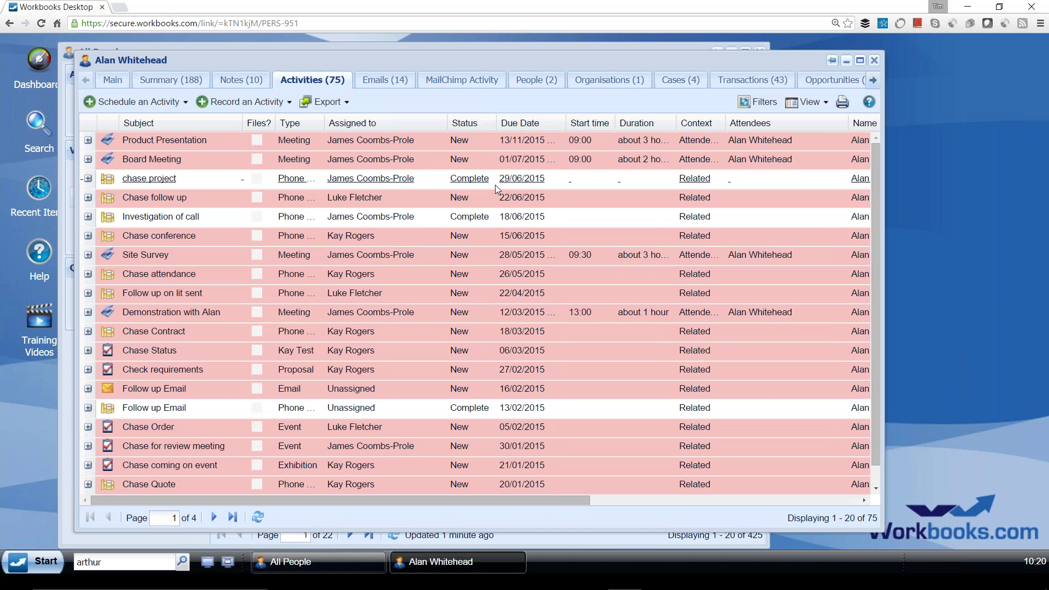
Step: Review the contact's emails, related organisations and transactions
left_click(384, 82)
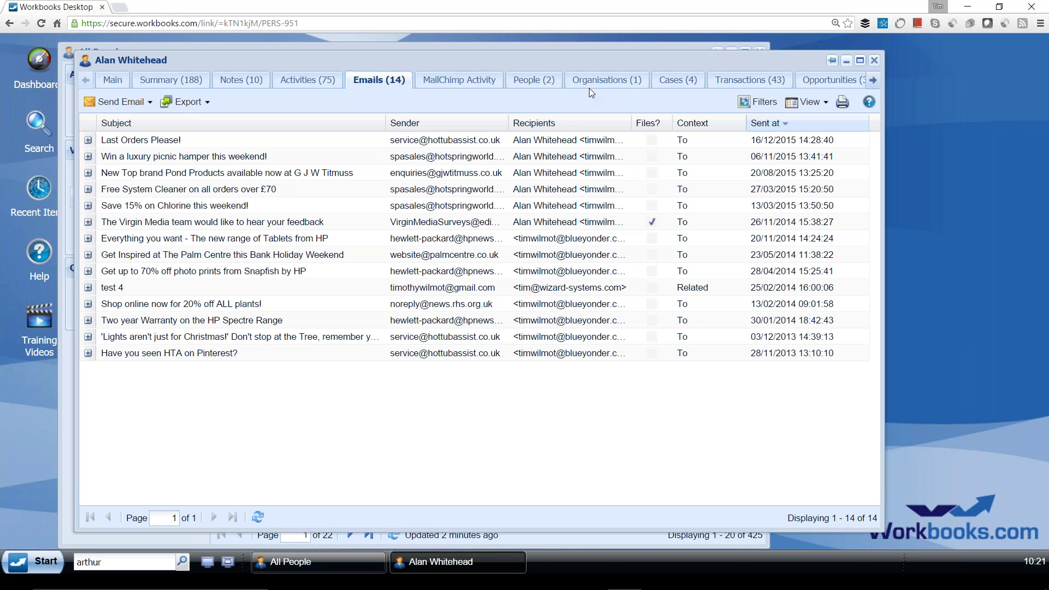
left_click(606, 81)
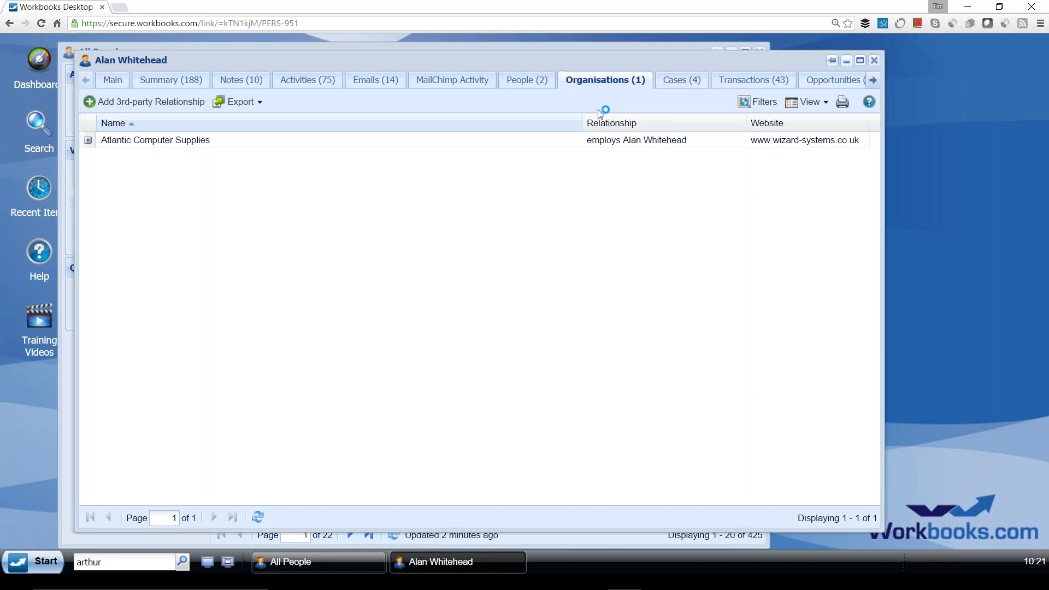
left_click(723, 82)
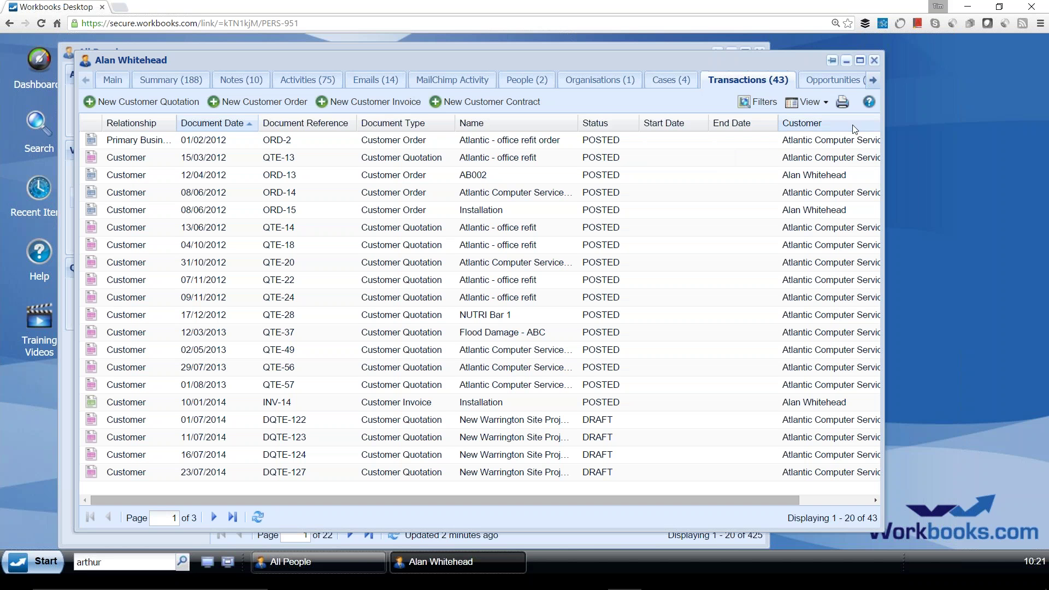
Step: Widen the contact record window and inspect the Madjeski Millennium Hotel opportunity among the contact's opportunities
left_click_drag(884, 121, 931, 121)
left_click(847, 82)
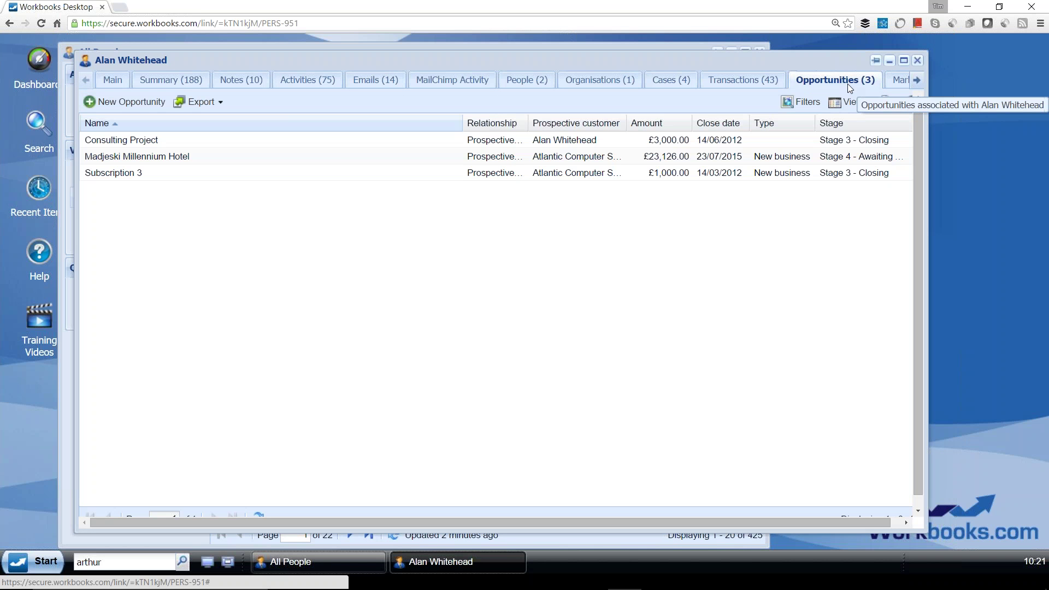
left_click(142, 158)
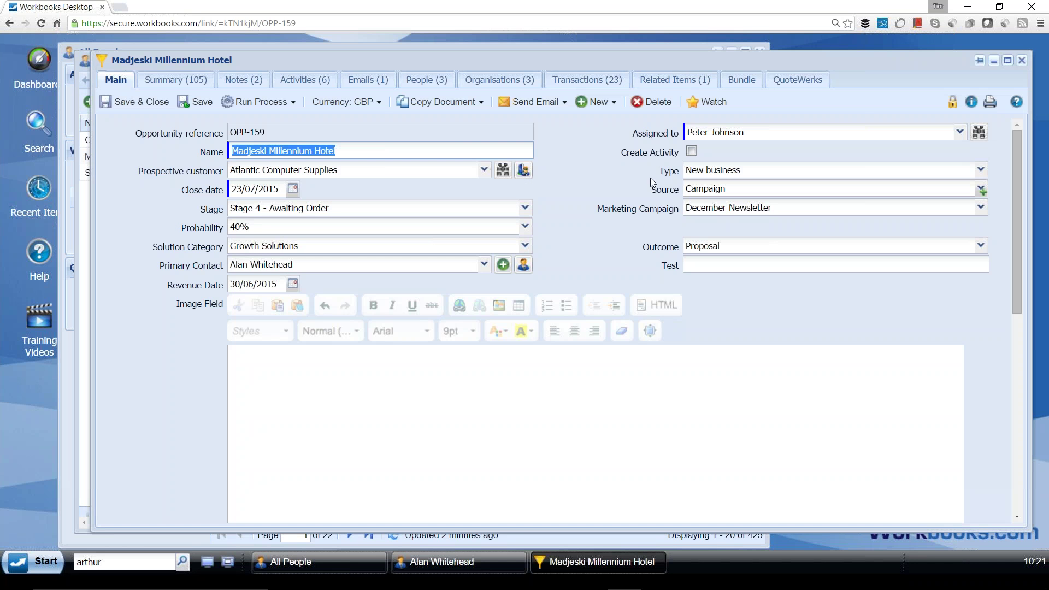
left_click(1021, 60)
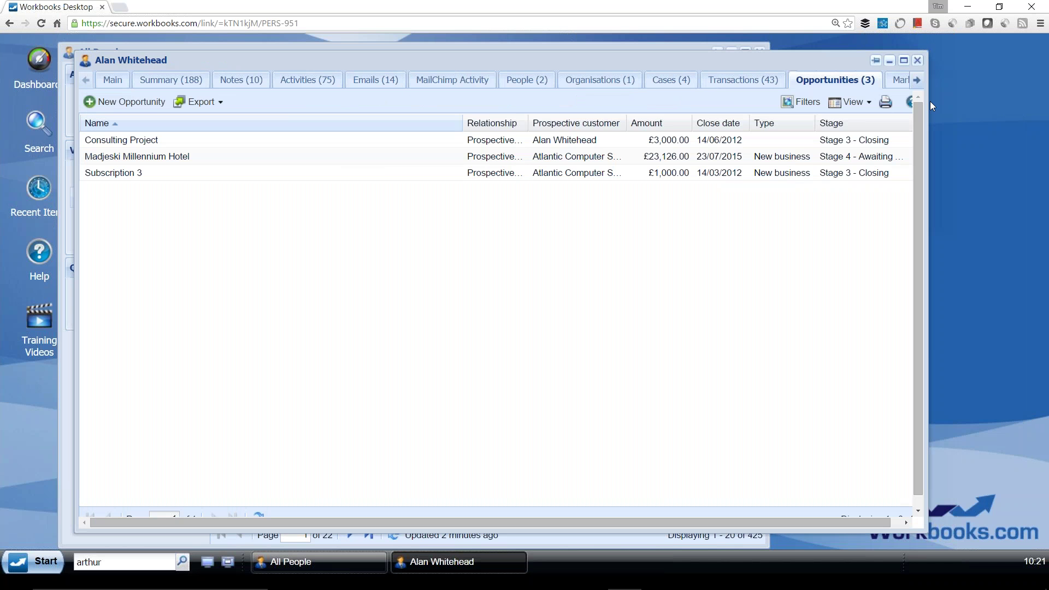
Step: Widen the record window further, review the contact's marketing campaigns and return to the empty desktop
left_click_drag(929, 100, 997, 99)
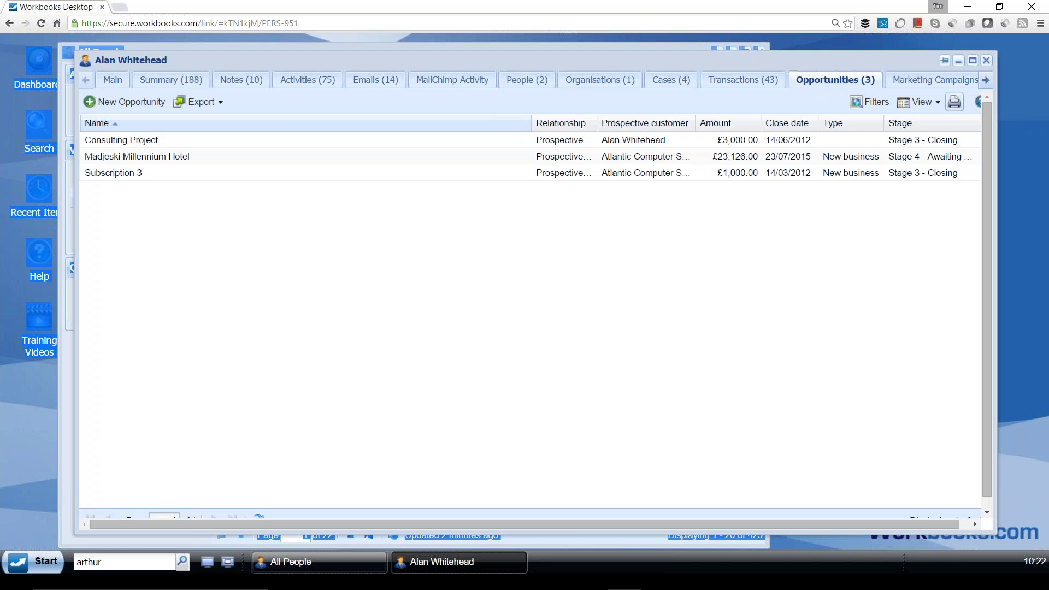
left_click(935, 80)
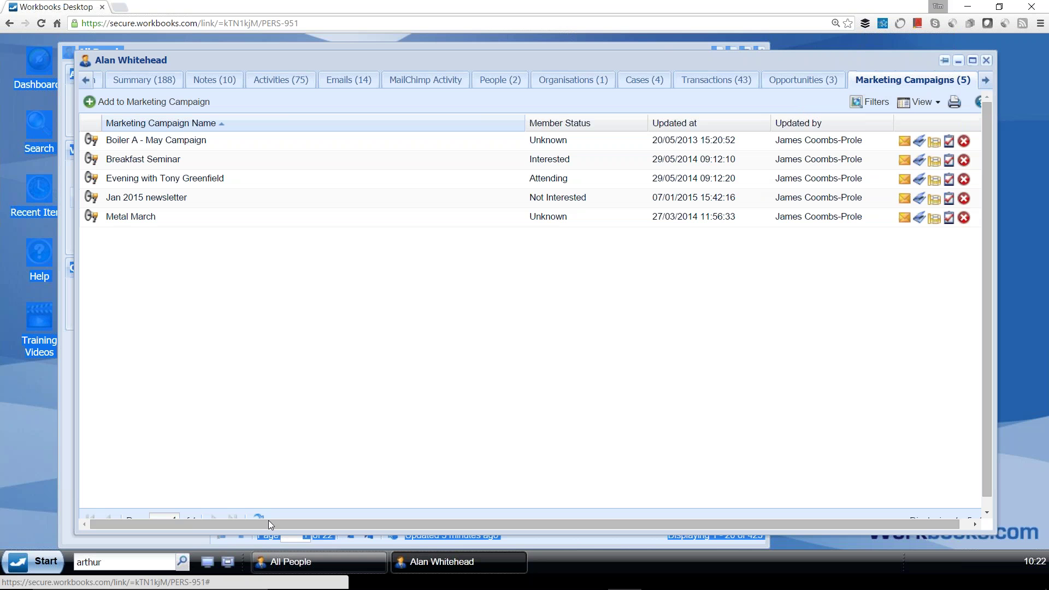
left_click(209, 564)
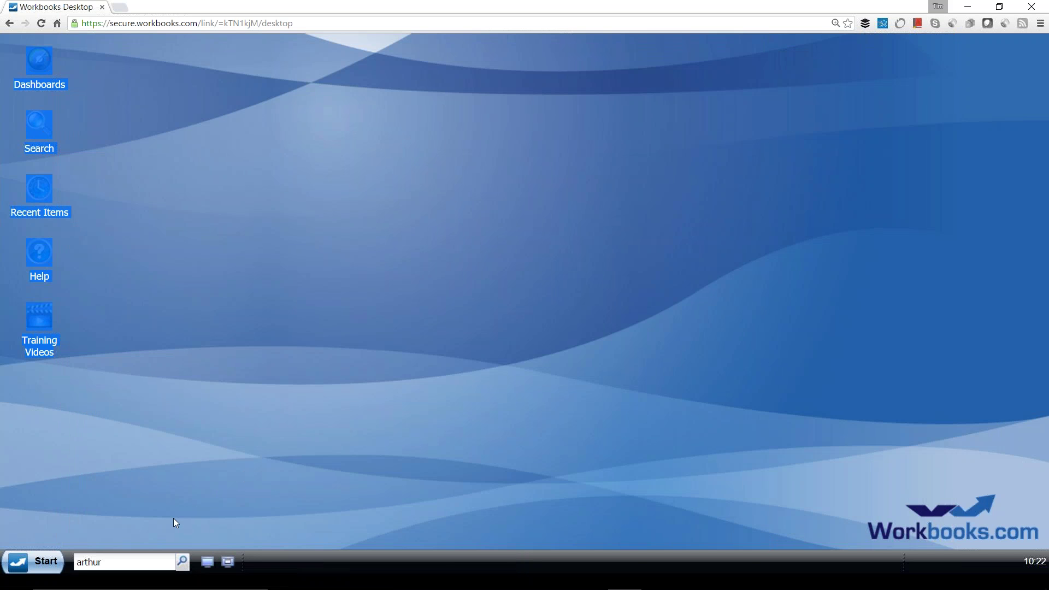
Step: Switch to Outlook and open the "Last Orders Please!" email from Hot Tub Assist Ltd
mouse_move(175, 589)
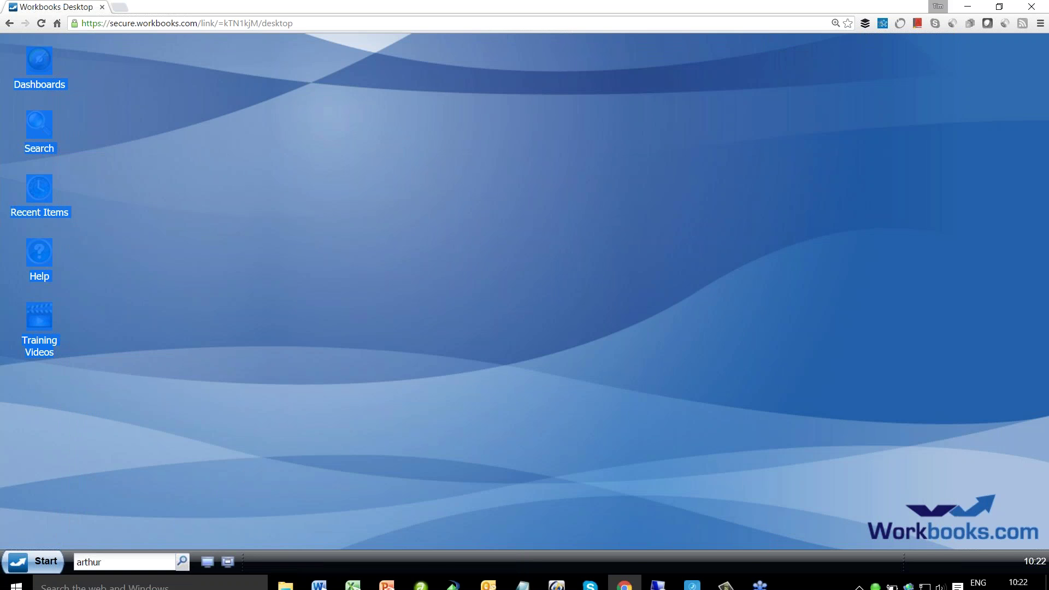
left_click(489, 581)
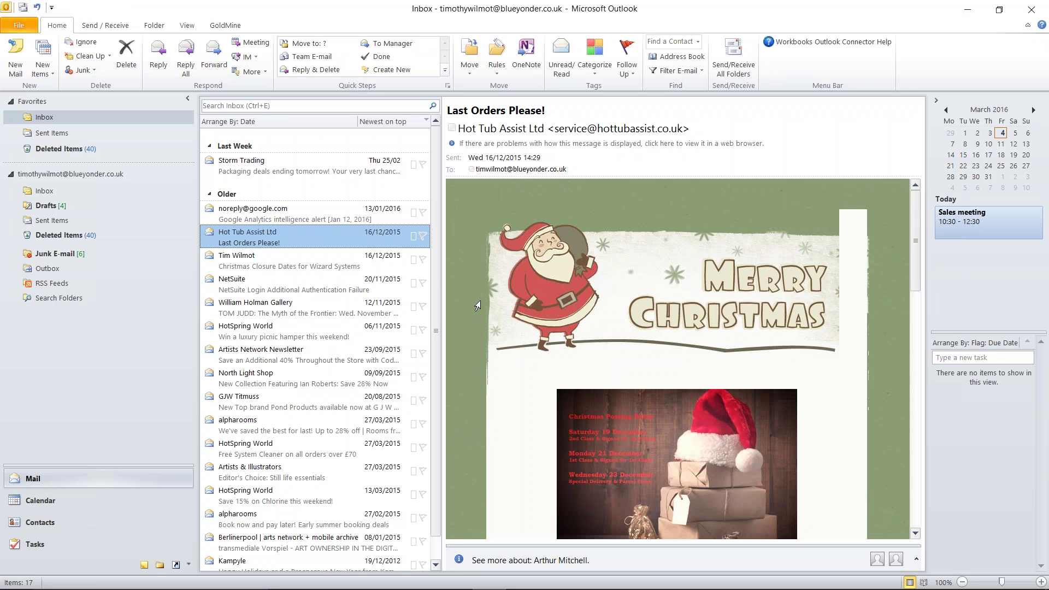
double_click(321, 235)
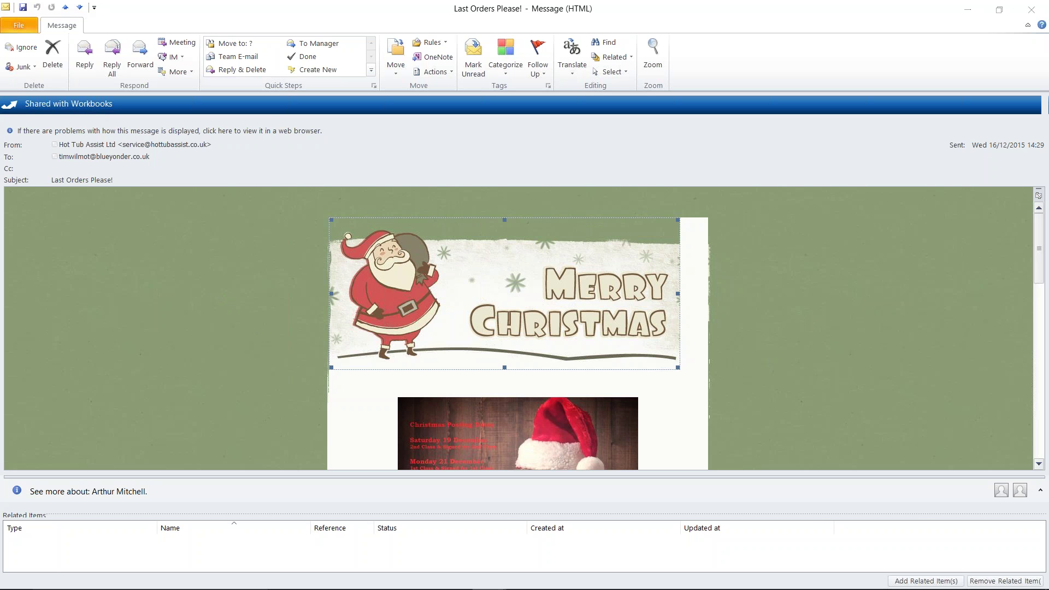
Step: Switch back to Workbooks, search for the contact's first name and open the Hayden Solicitors finance manager's record
key("alt+Tab")
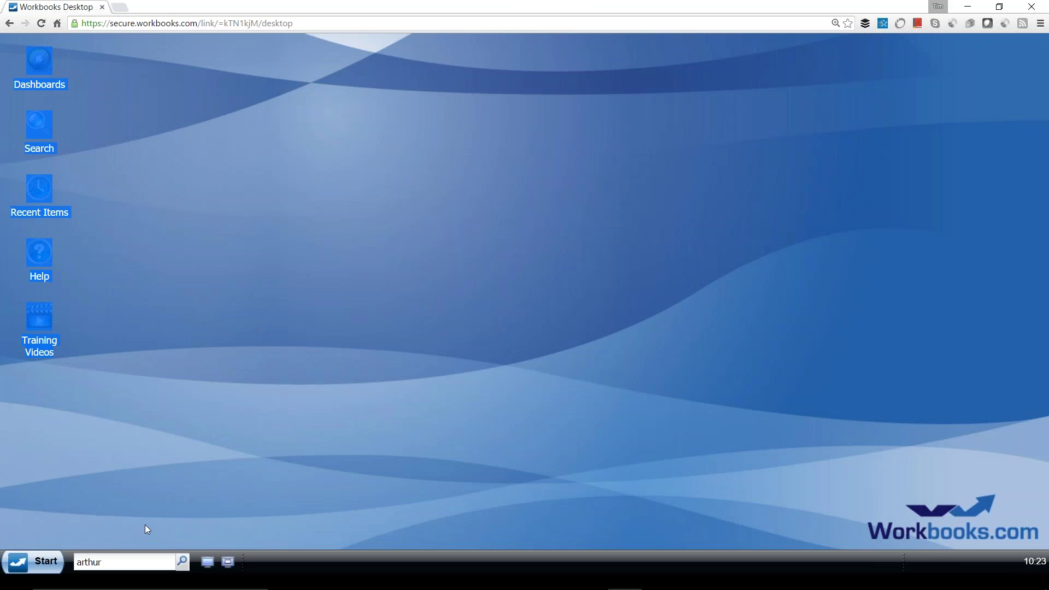
left_click(182, 561)
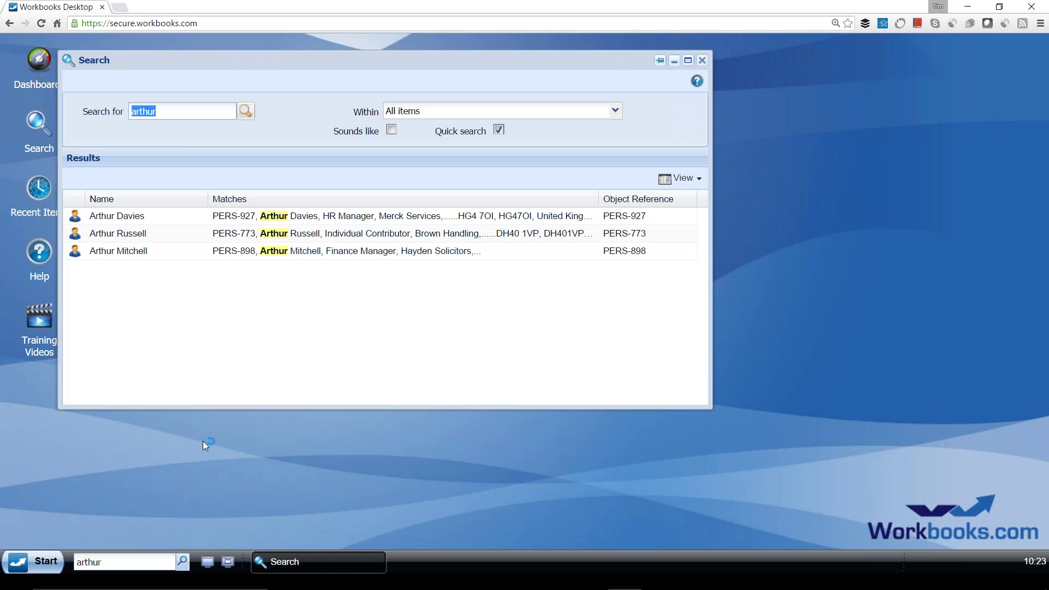
left_click(123, 252)
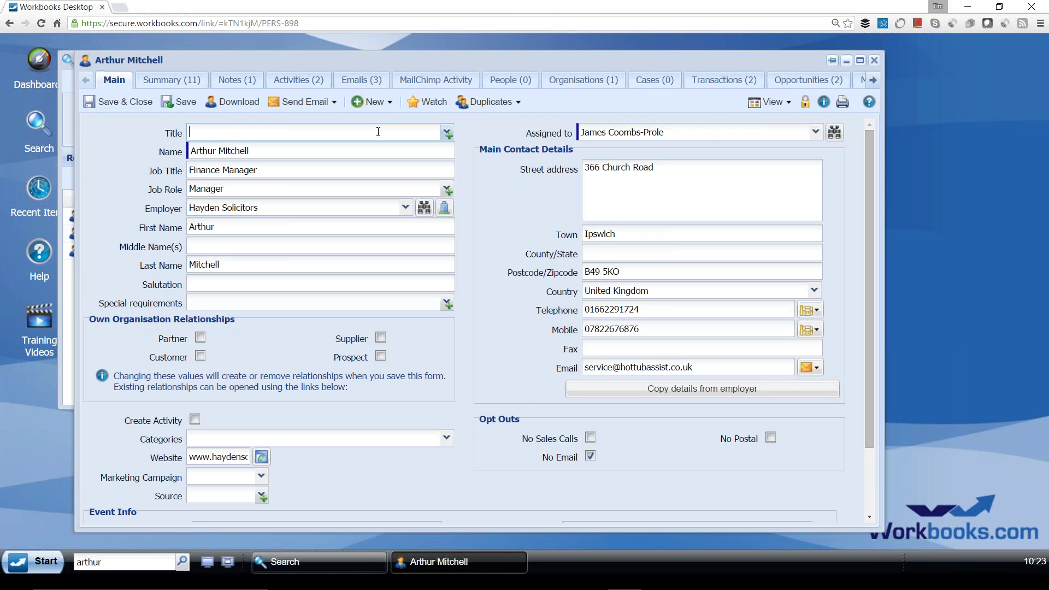
Step: Examine the "Last Orders Please!" email in the contact's Emails list, both as an inline preview and in its own window
left_click(365, 83)
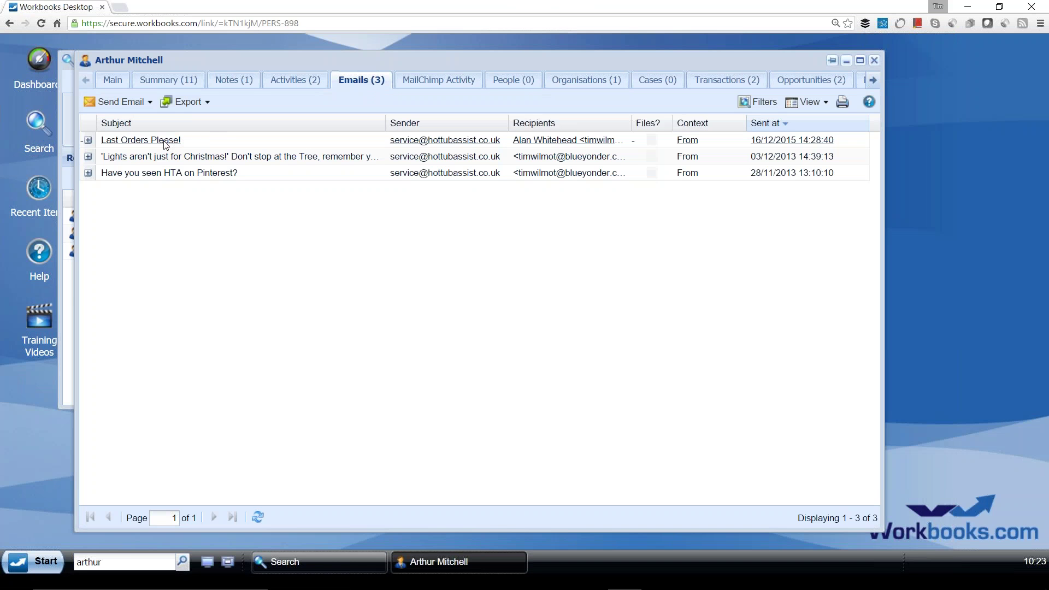
left_click(88, 140)
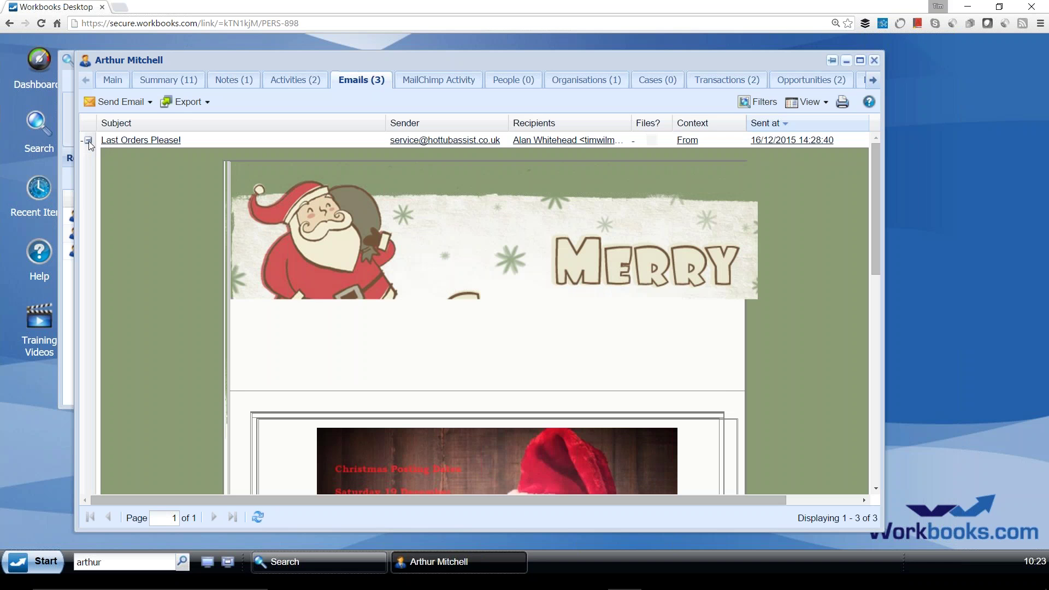
left_click(138, 141)
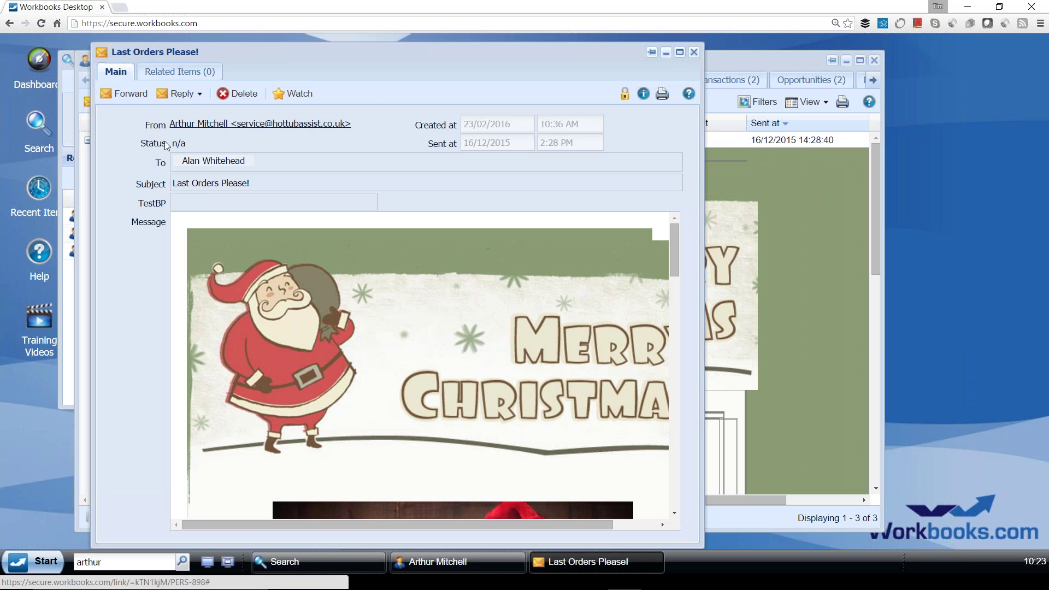
left_click(694, 53)
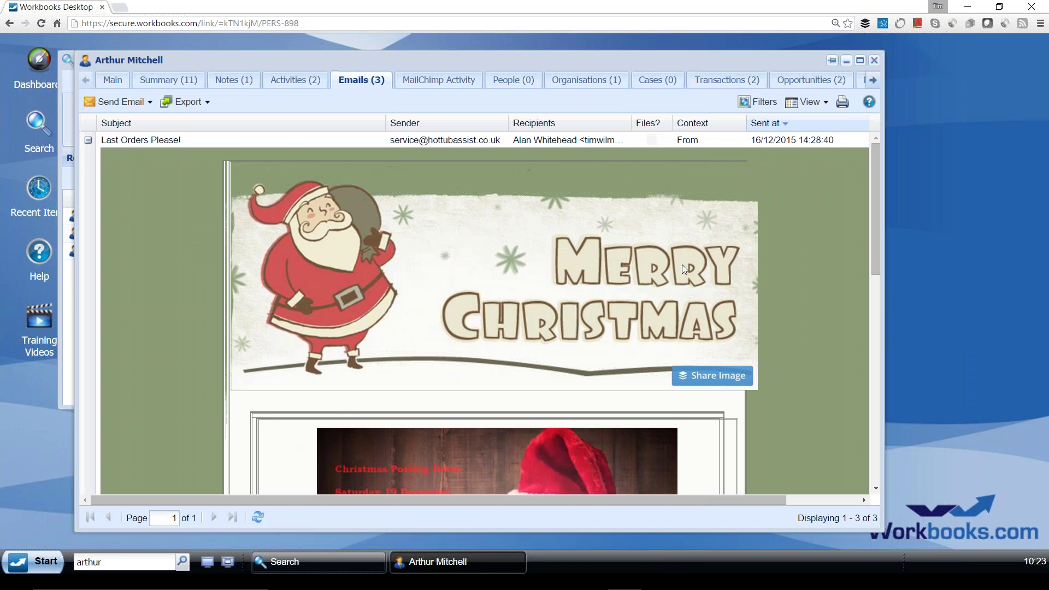
Step: Switch to the Outlook inbox and start a new email message
key("alt+Tab")
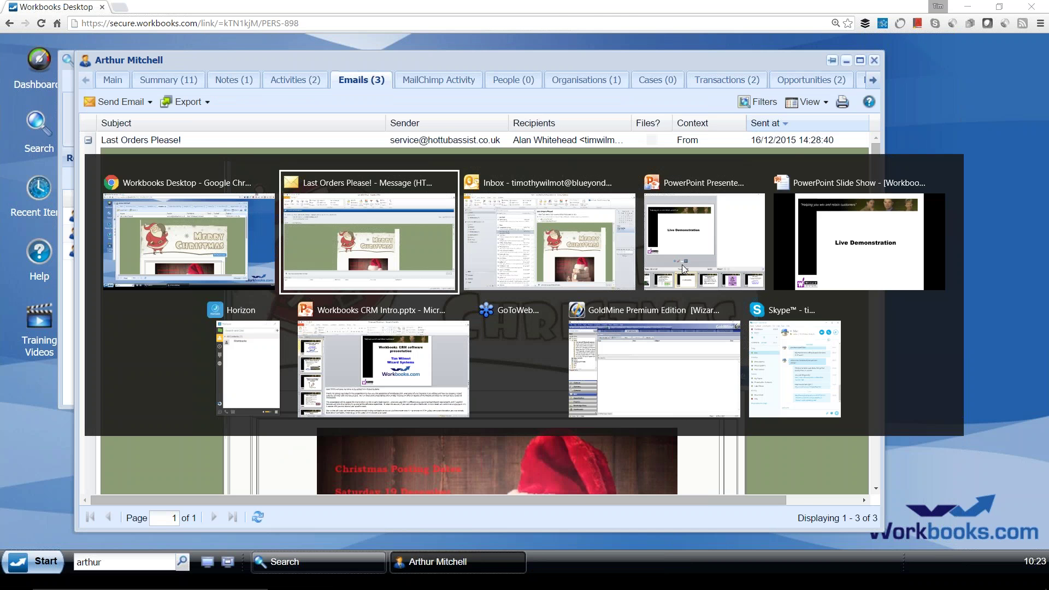
key("alt+Tab")
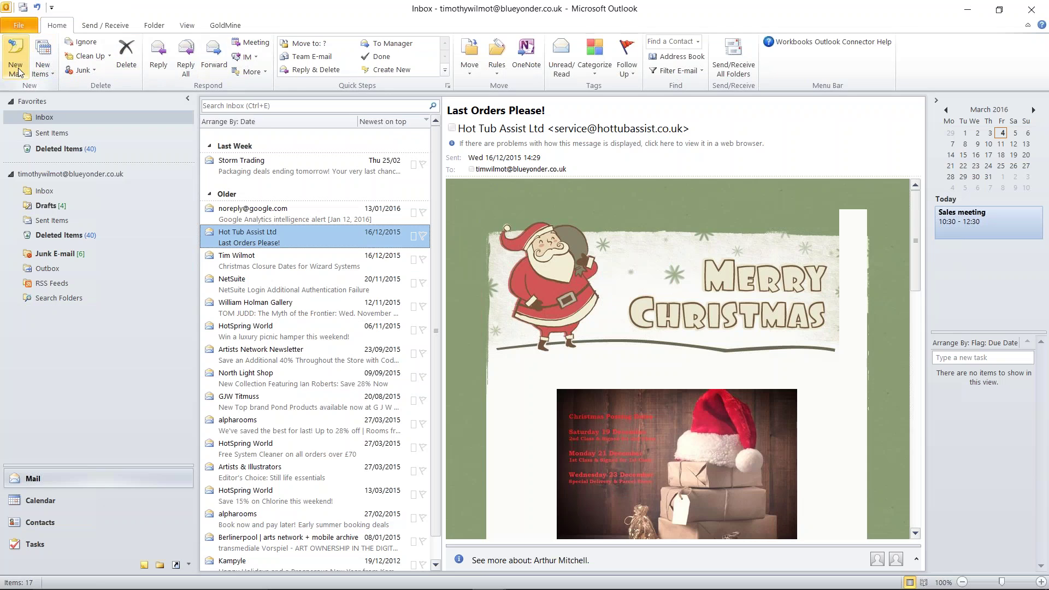
left_click(16, 69)
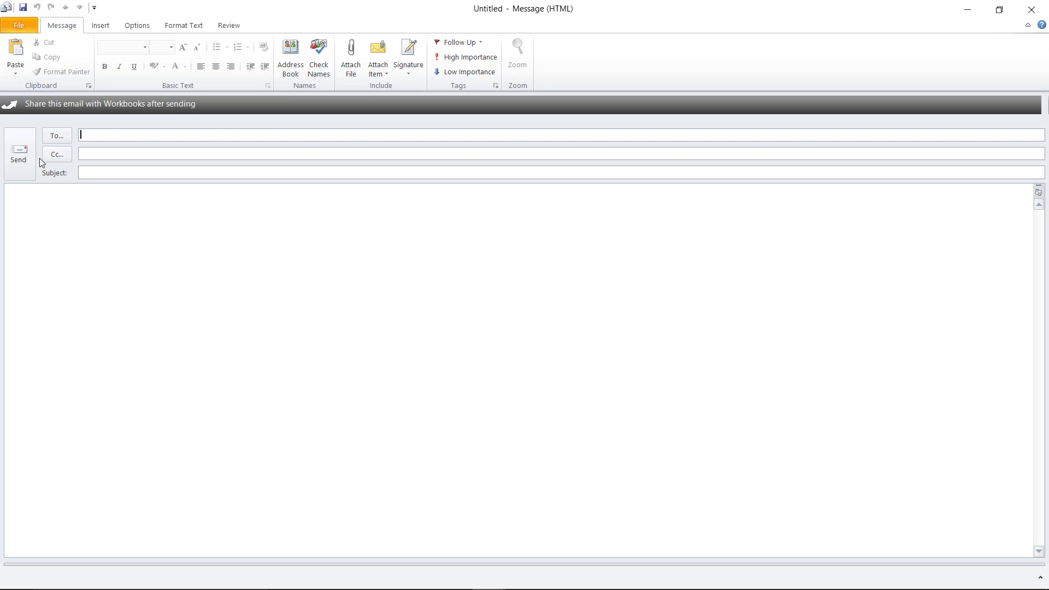
Step: Close the blank email message and view the Sales meeting on Friday 4 March in the Outlook calendar
left_click(1030, 12)
left_click(525, 336)
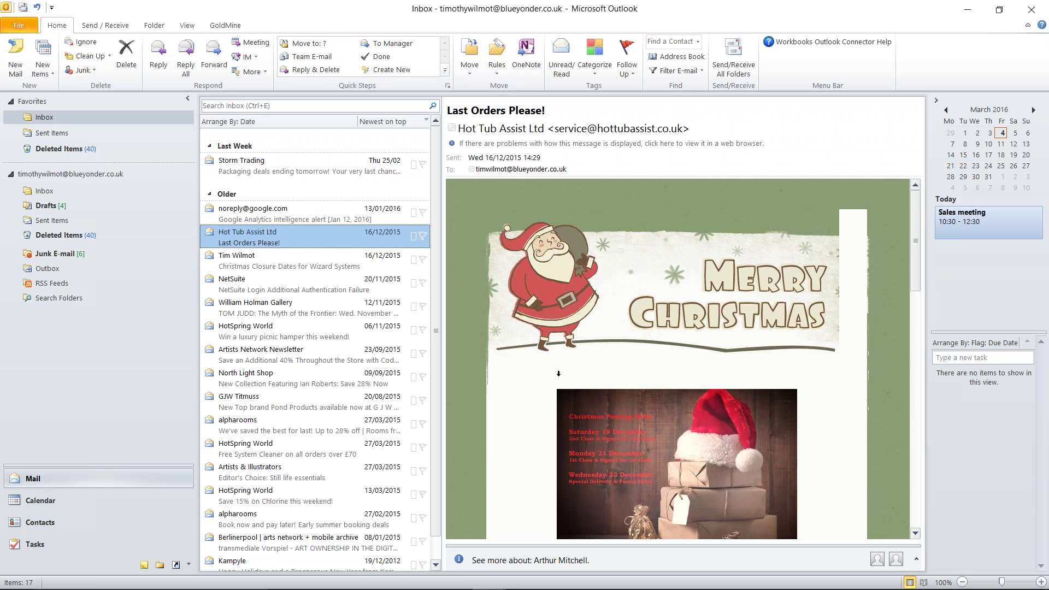
left_click(70, 501)
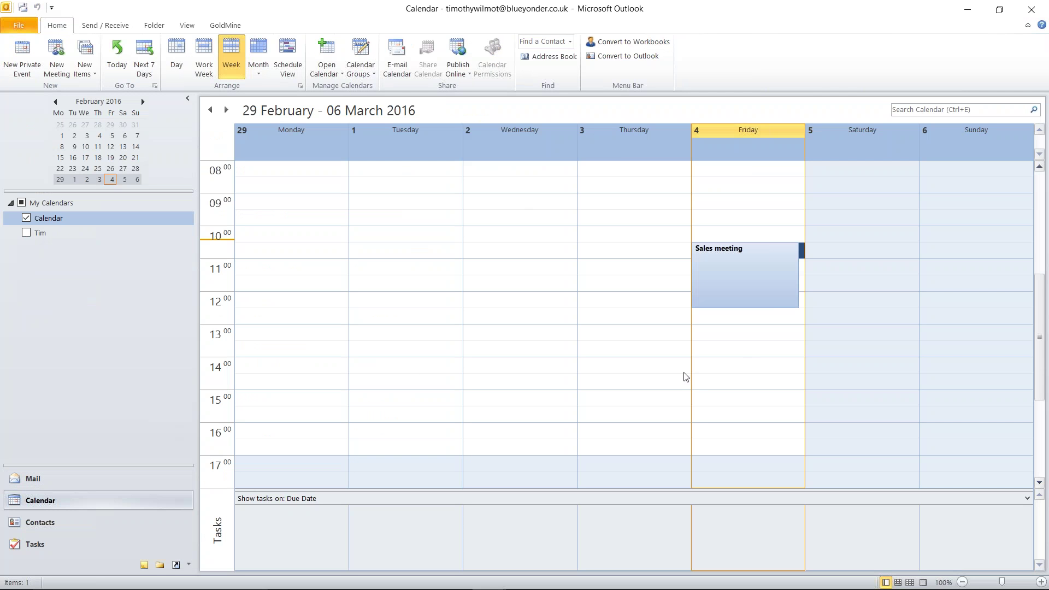
mouse_move(733, 275)
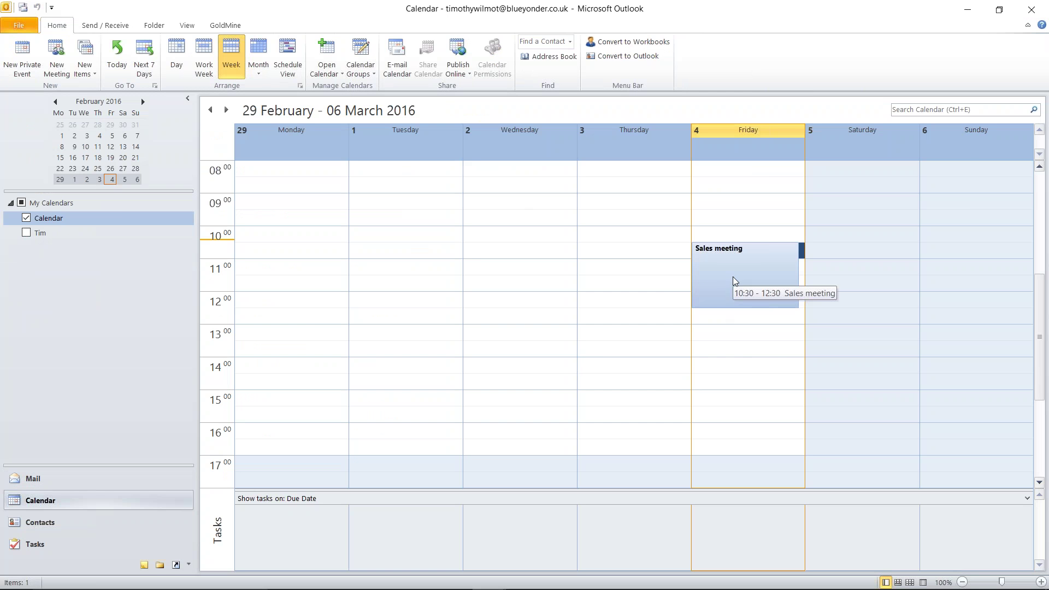
Step: Switch to Workbooks, clear the desktop of open windows and view the Sales meeting under All Meetings in Activities
key("alt+Tab")
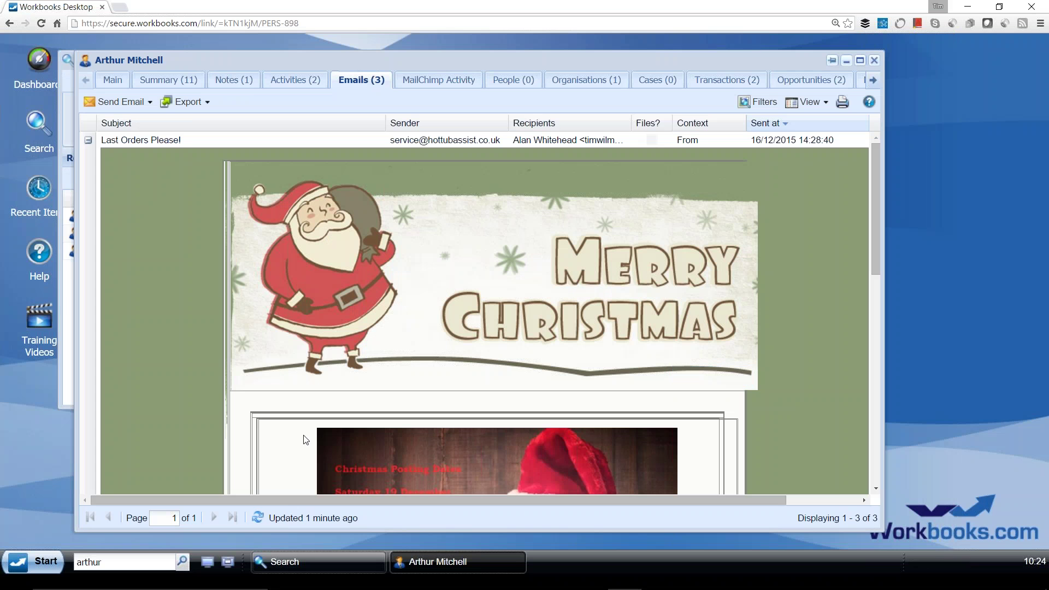
left_click(207, 562)
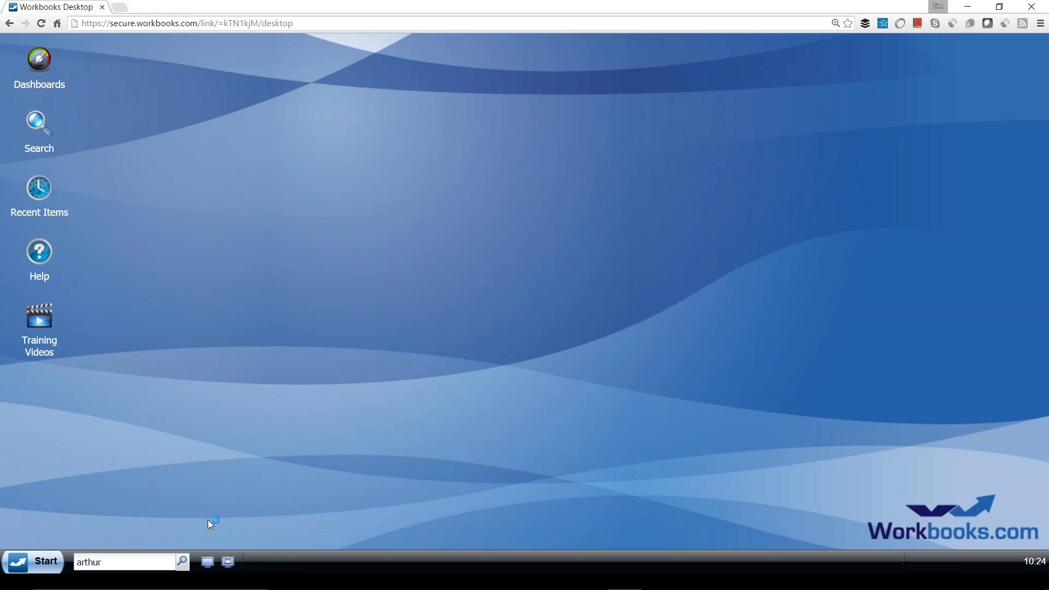
left_click(48, 563)
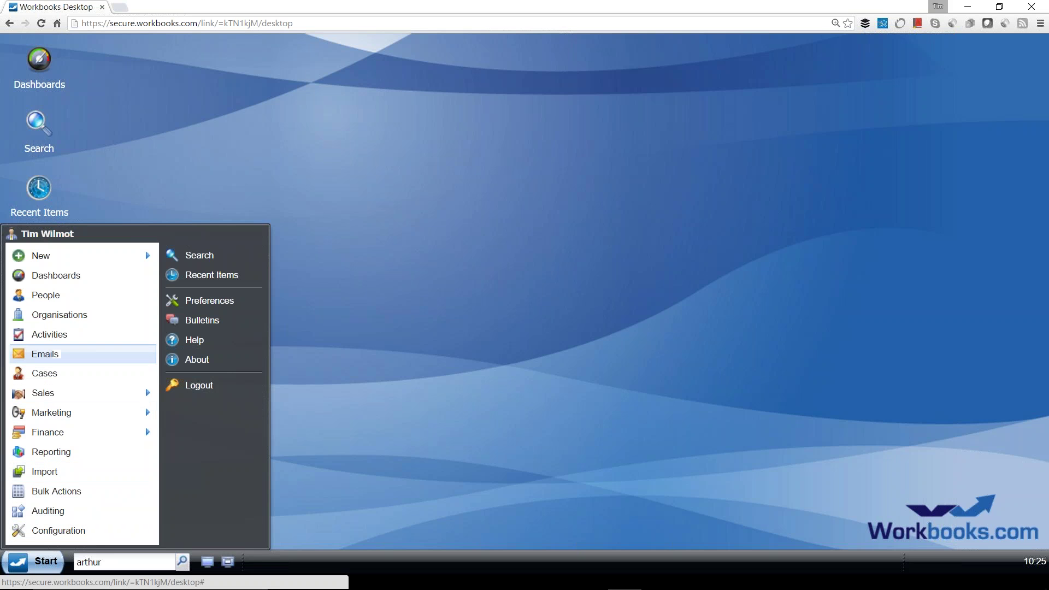
left_click(114, 342)
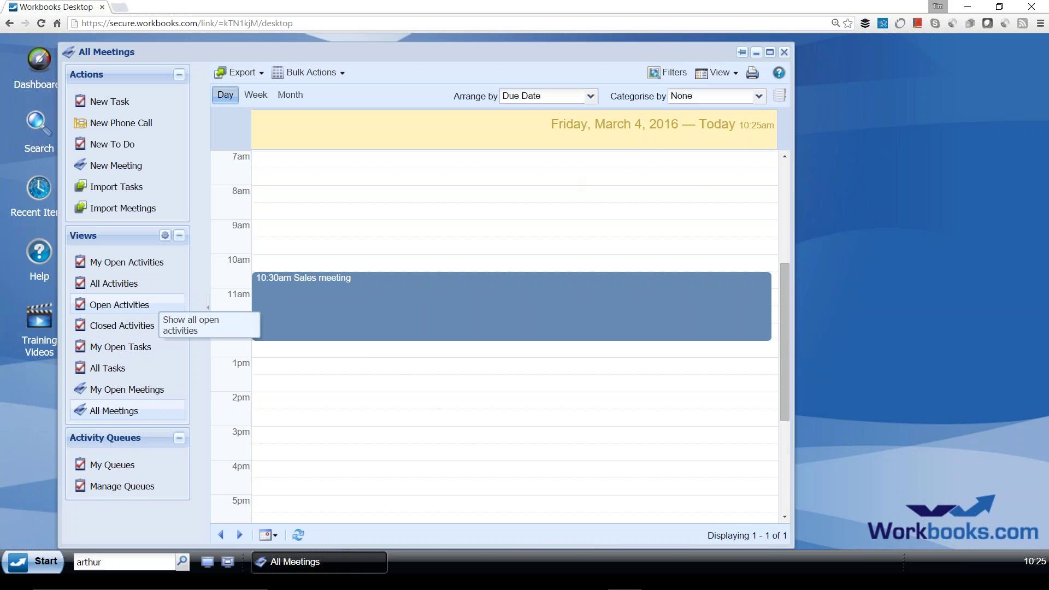
Step: Show the Open Activities list and look through its Subject column options, available columns and view-saving options
left_click(157, 304)
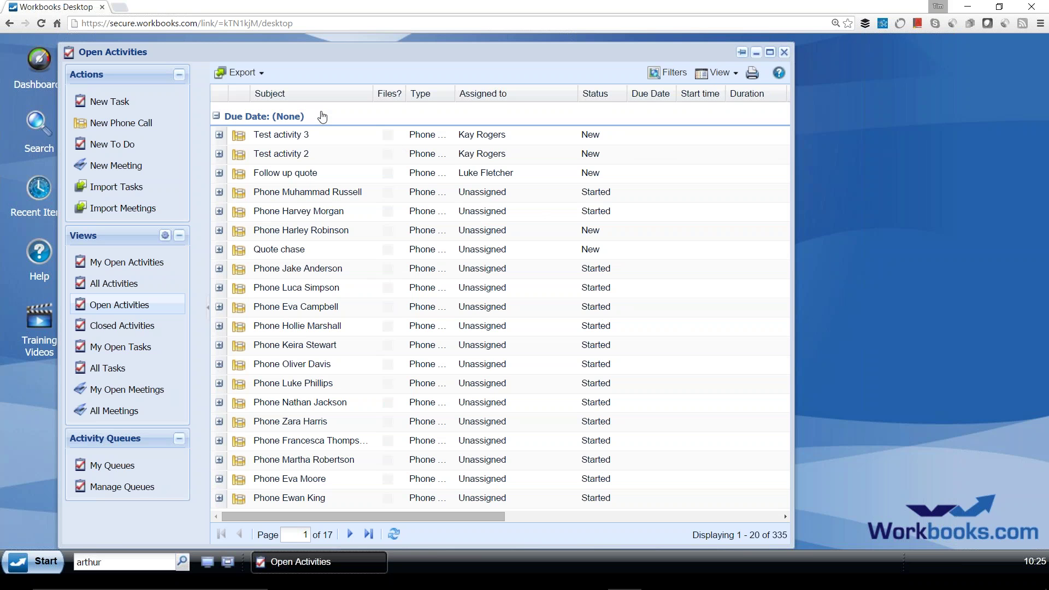
left_click(366, 94)
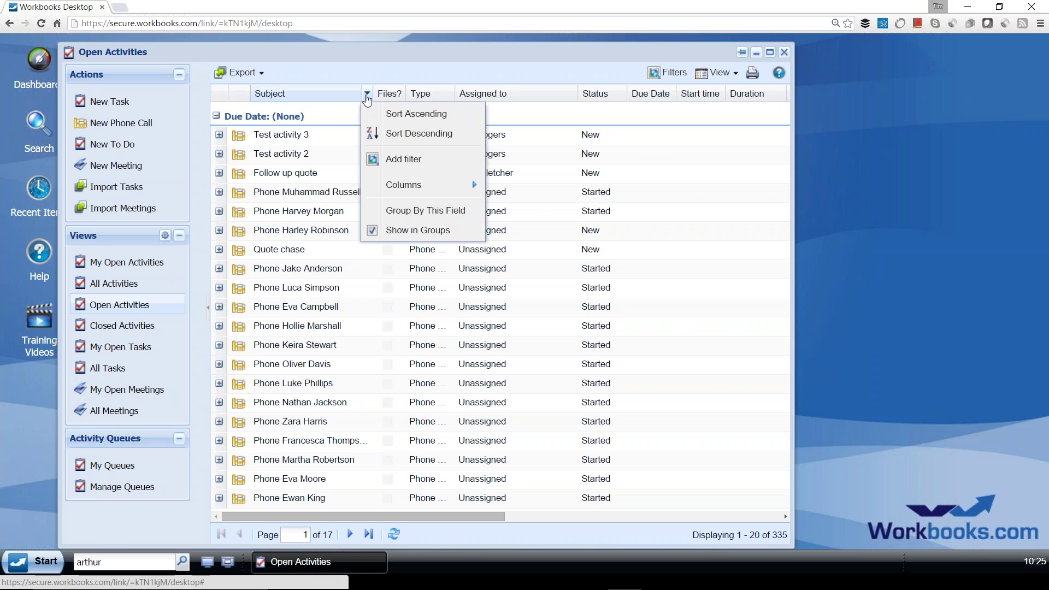
mouse_move(405, 188)
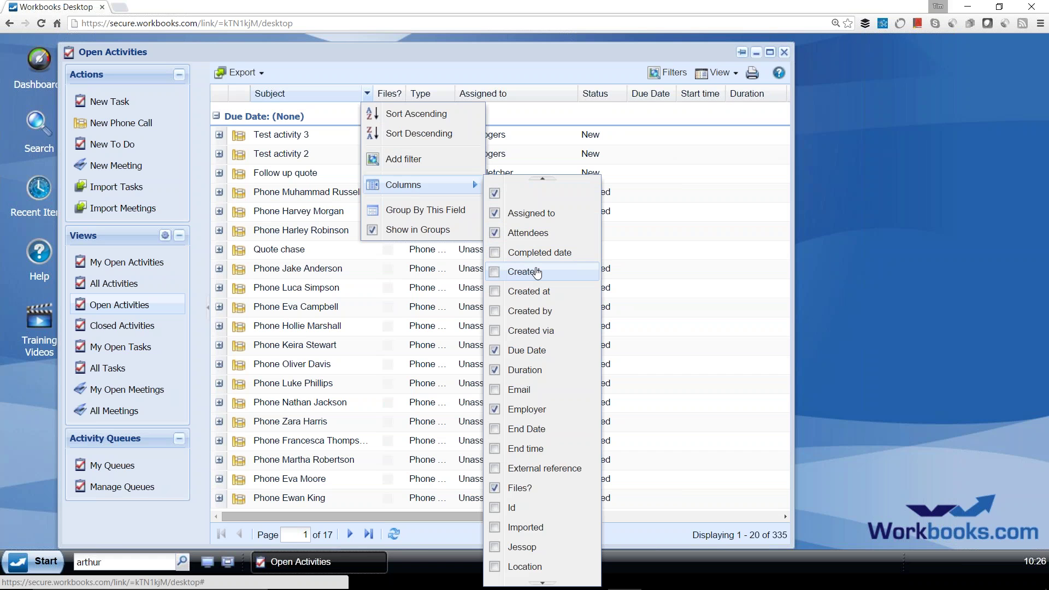
left_click(588, 67)
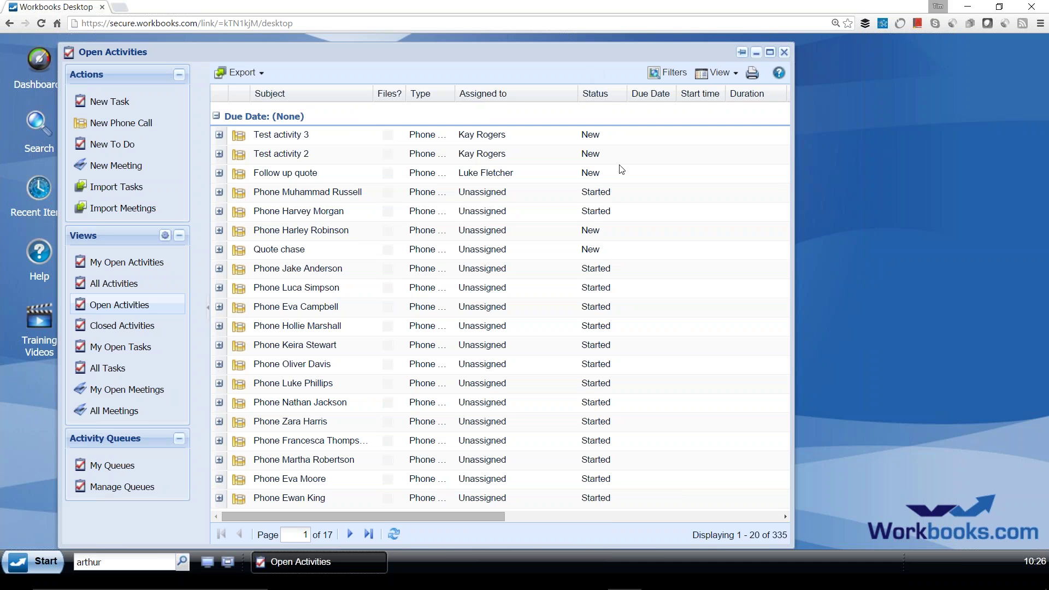
left_click(730, 79)
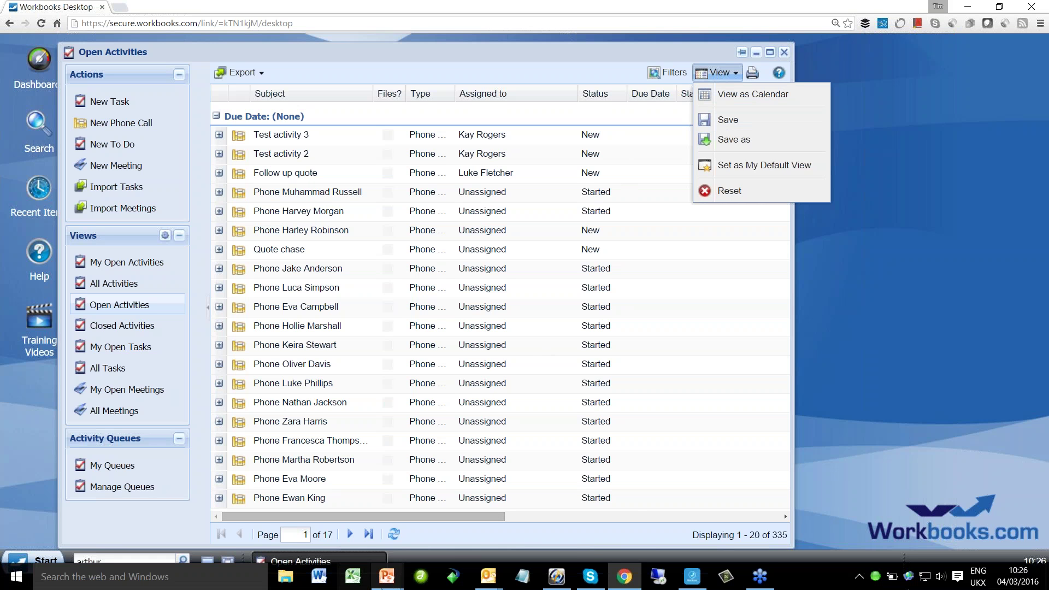
Step: Switch to the Outlook contacts and open the record of the Hayden Solicitors finance manager
mouse_move(386, 577)
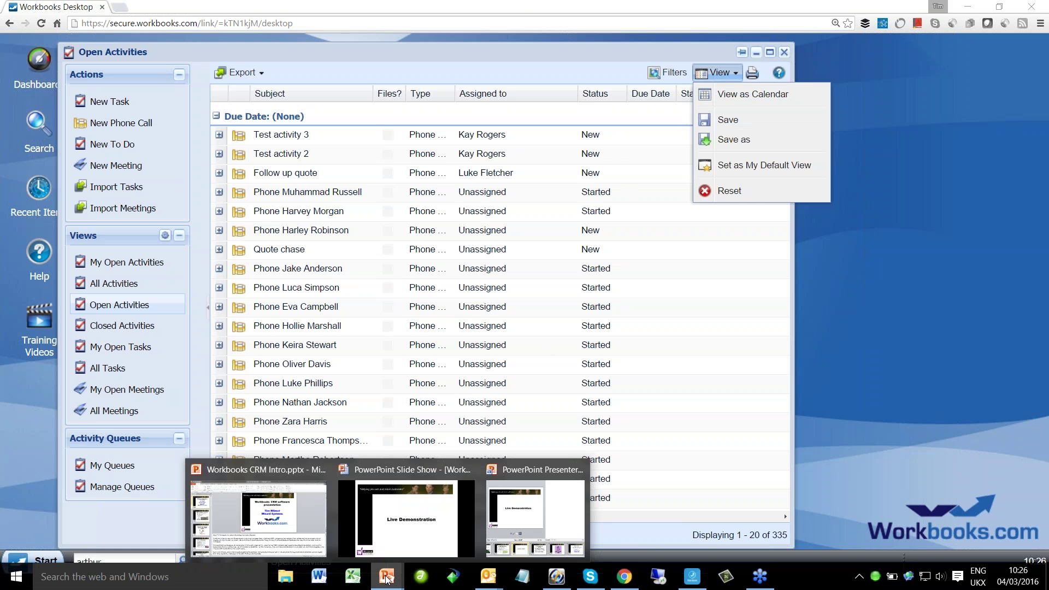
mouse_move(487, 575)
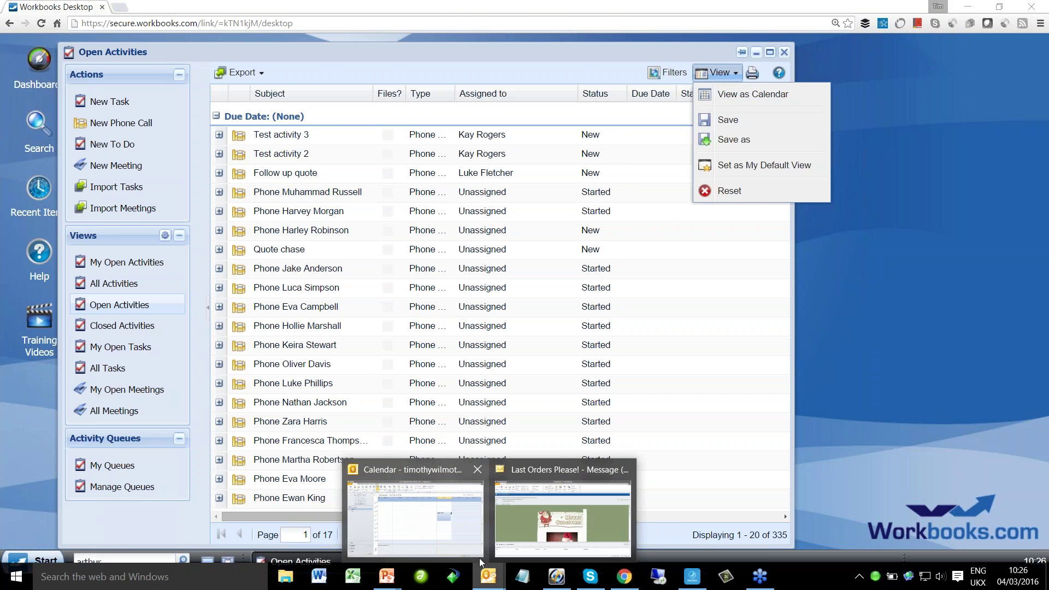
left_click(472, 539)
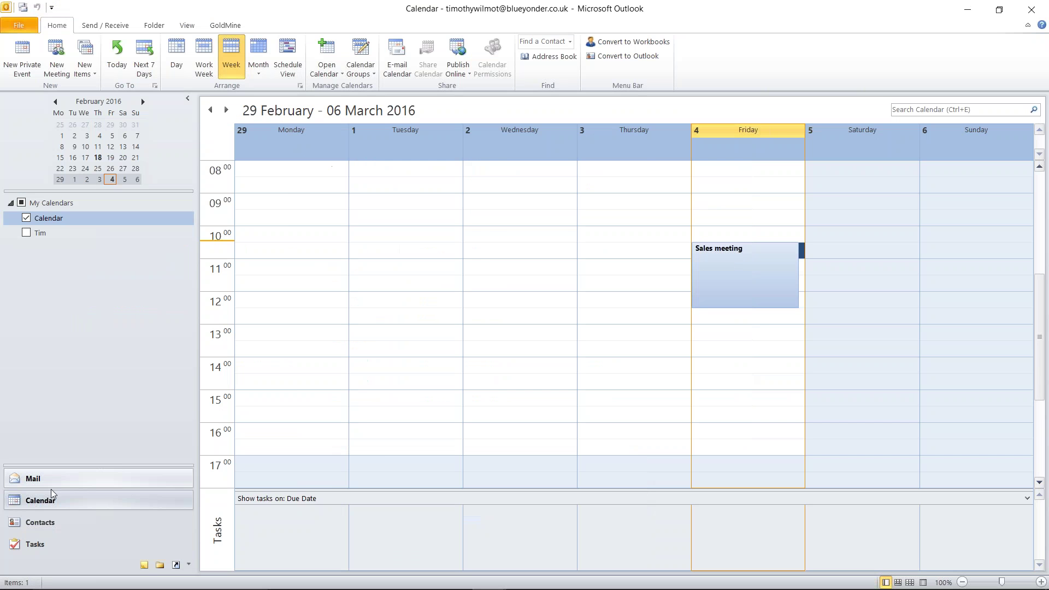
left_click(45, 525)
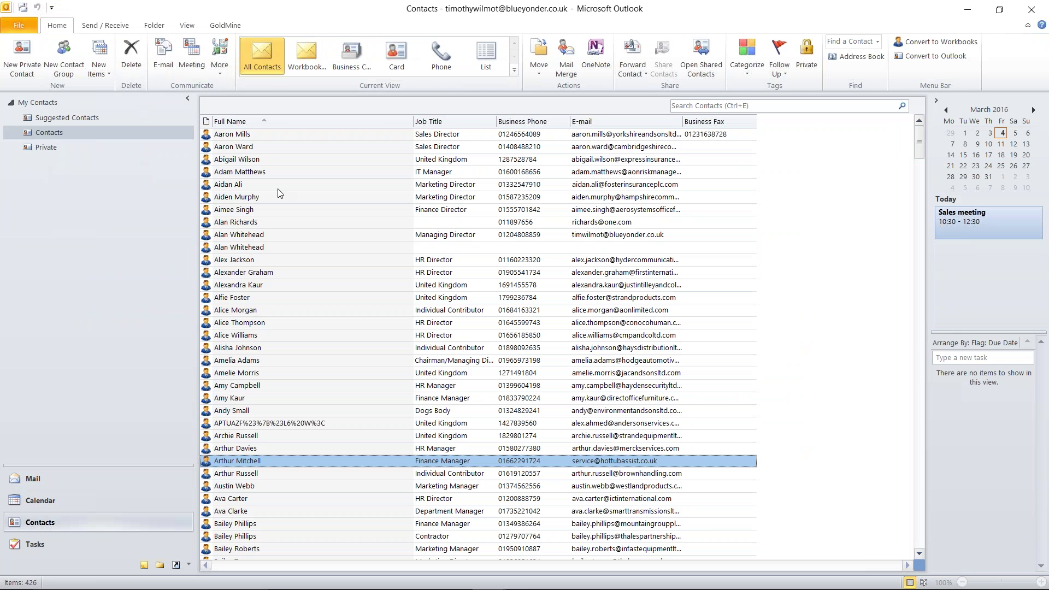
double_click(249, 463)
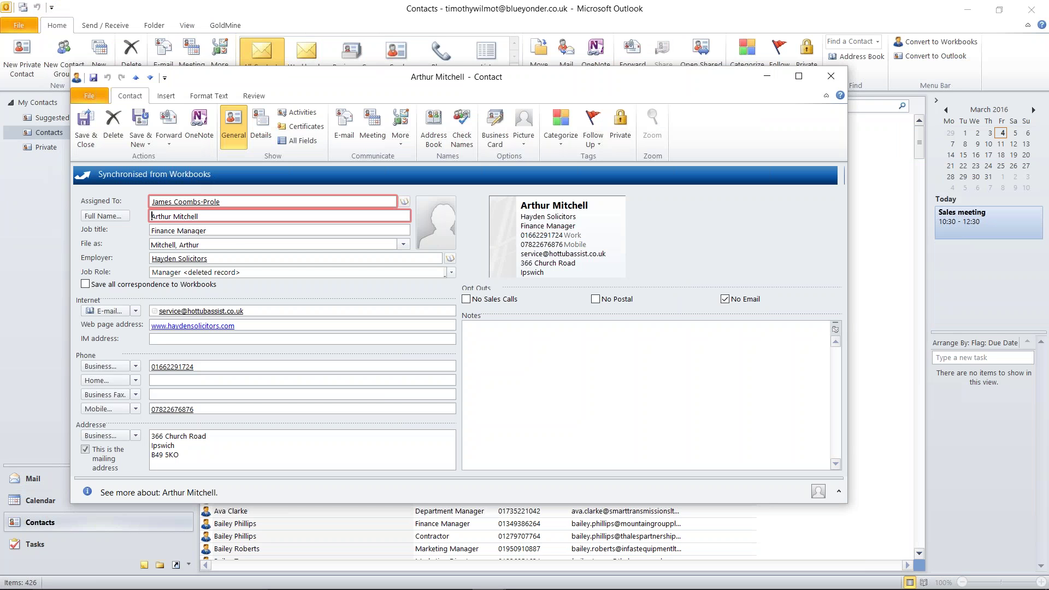
Step: Open the Workbooks Outlook Connector's Synchronisation Control Panel, review which record types are synchronised, and close it
mouse_move(941, 583)
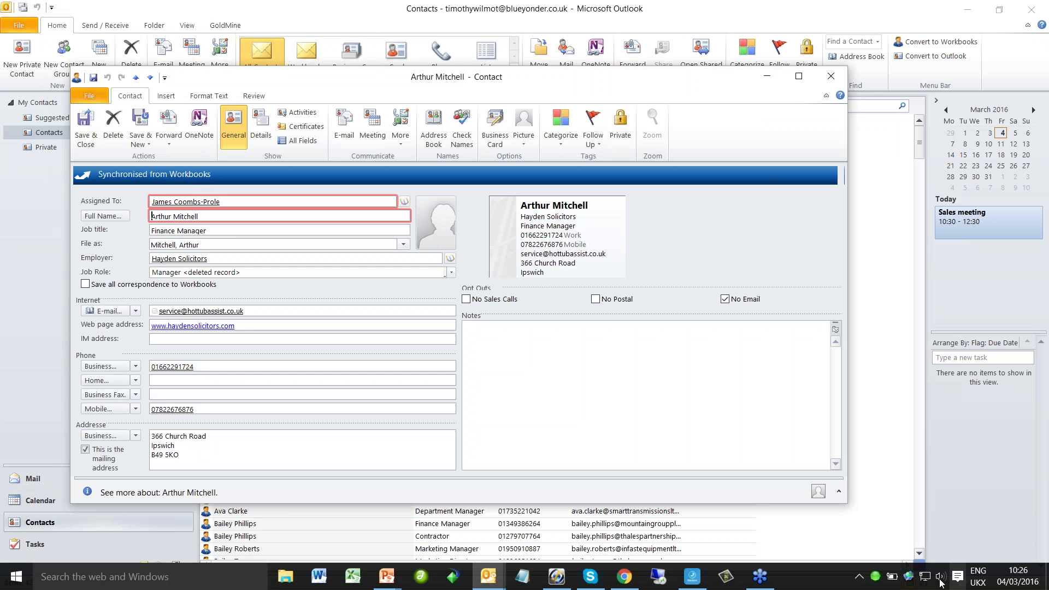
left_click(911, 581)
right_click(910, 577)
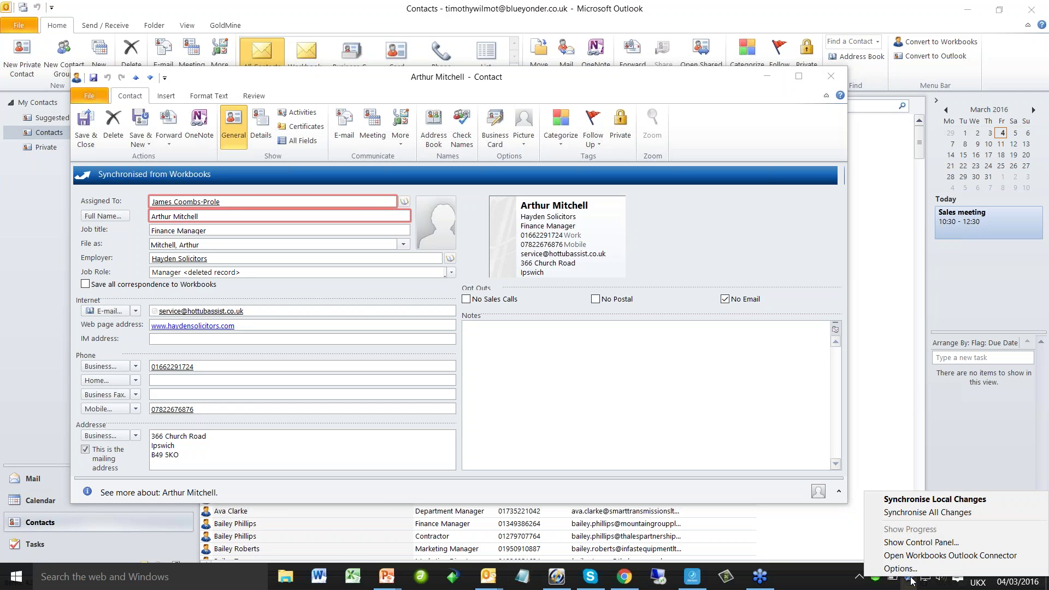
left_click(921, 542)
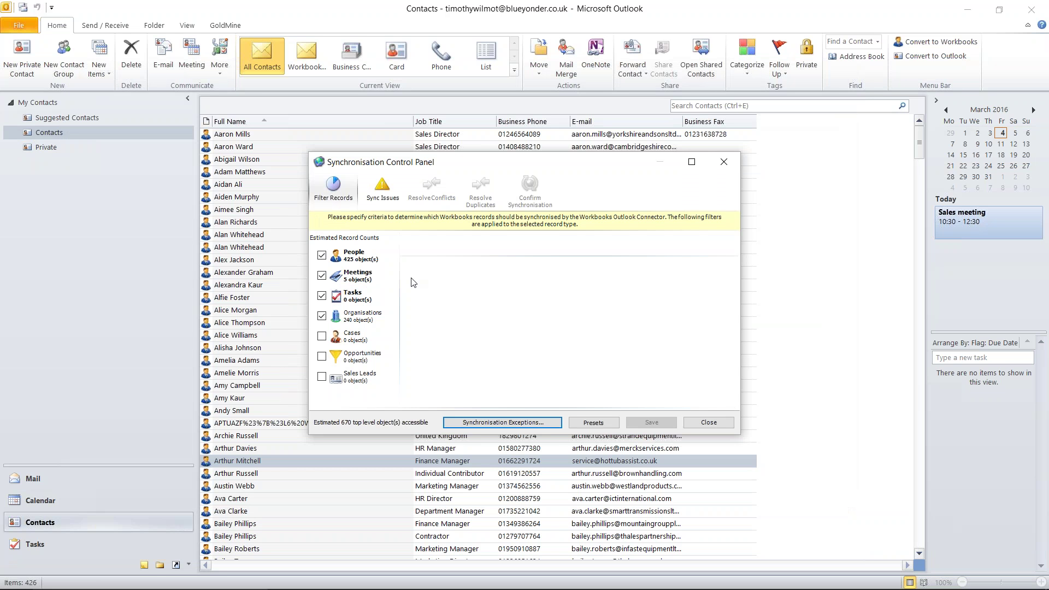
left_click(724, 164)
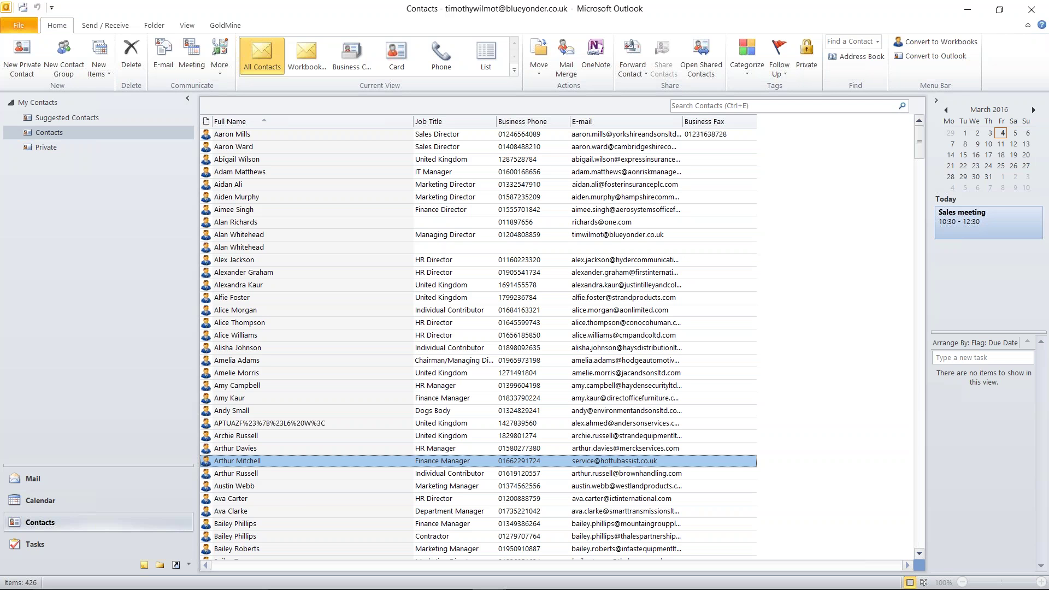
Step: Switch to the PowerPoint slide show and advance to the "Workbooks Pricing & Services" slide
key("alt+Tab")
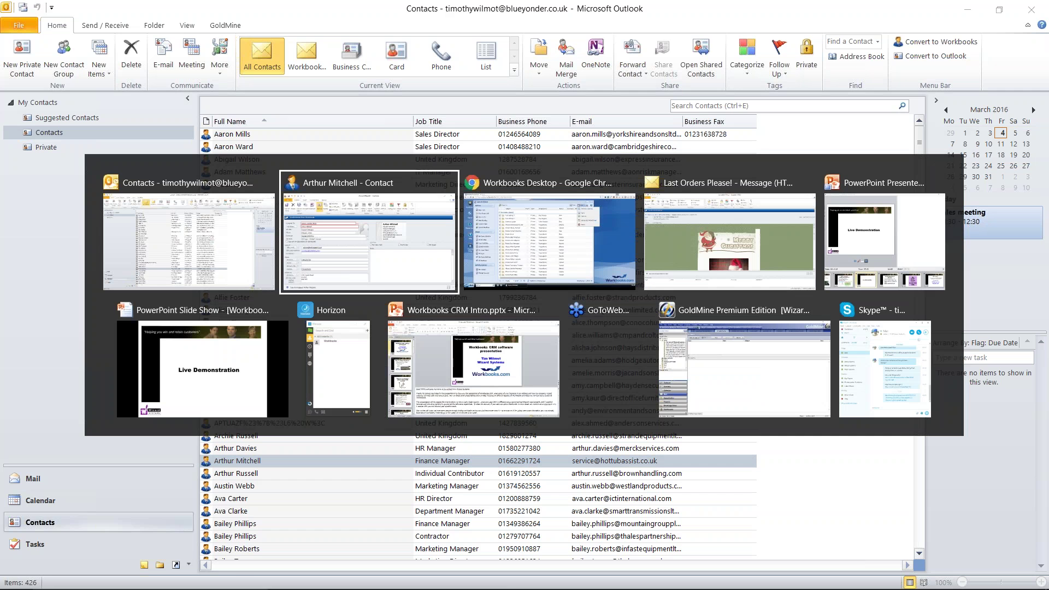
key("alt+Tab")
key("alt+Tab")
key("alt+Tab")
key("alt+Tab")
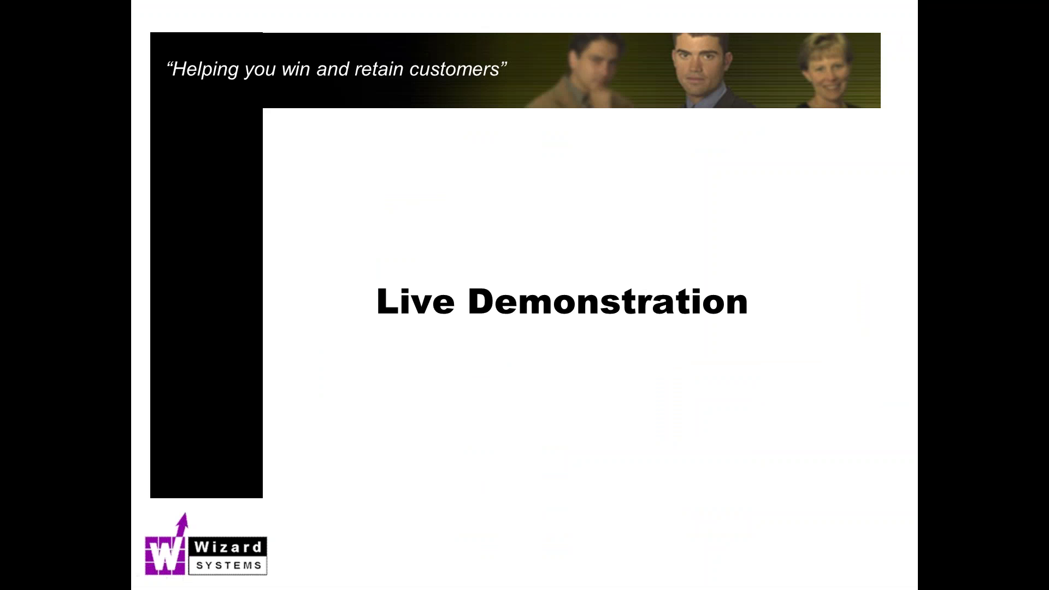
key("Right")
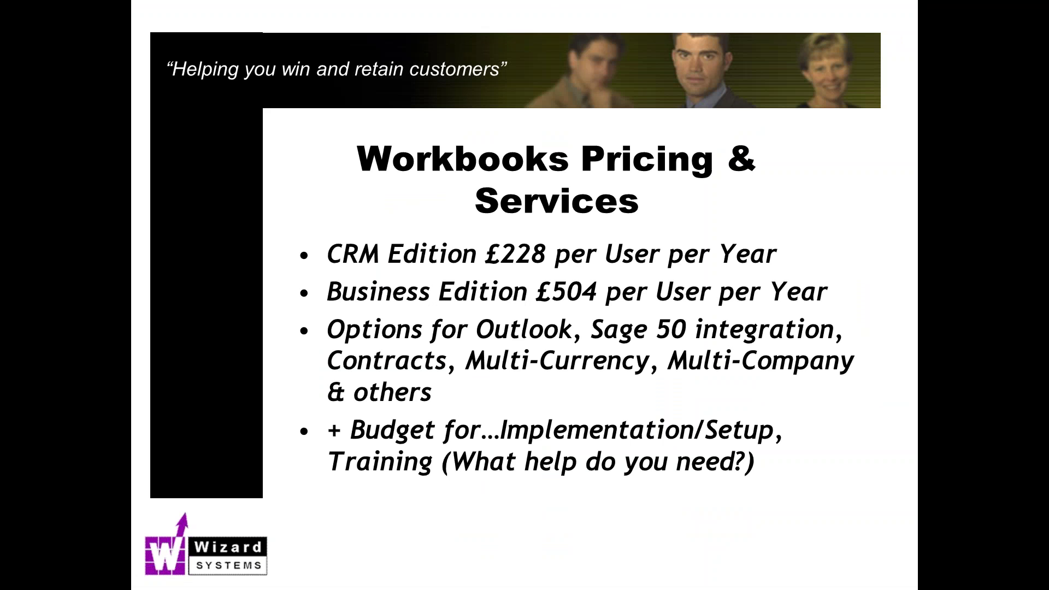